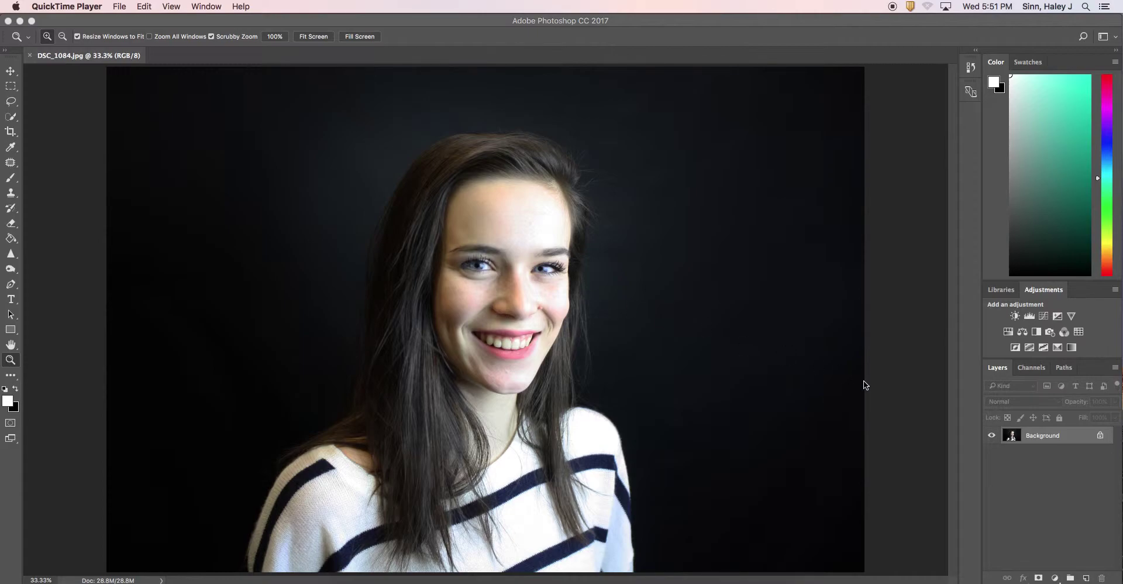
- Duplicate the Background layer and name the copy Retouch
{"action": "left_click_drag", "start_coordinate": [1072, 435], "coordinate": [1088, 578]}
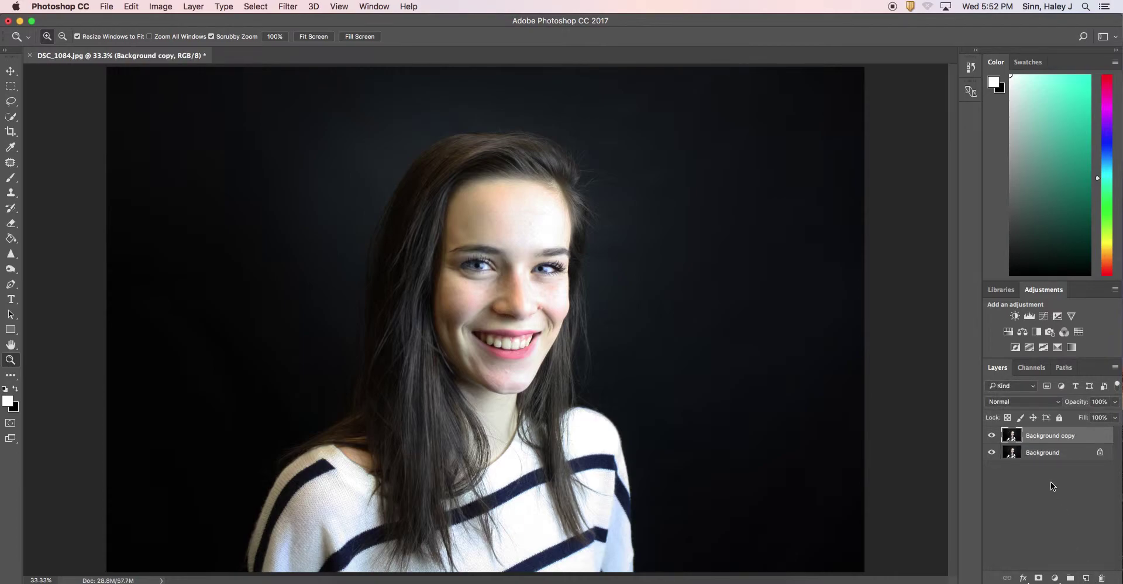
{"action": "double_click", "coordinate": [1048, 436]}
{"action": "type", "text": "Retouch"}
{"action": "left_click", "coordinate": [1072, 441]}
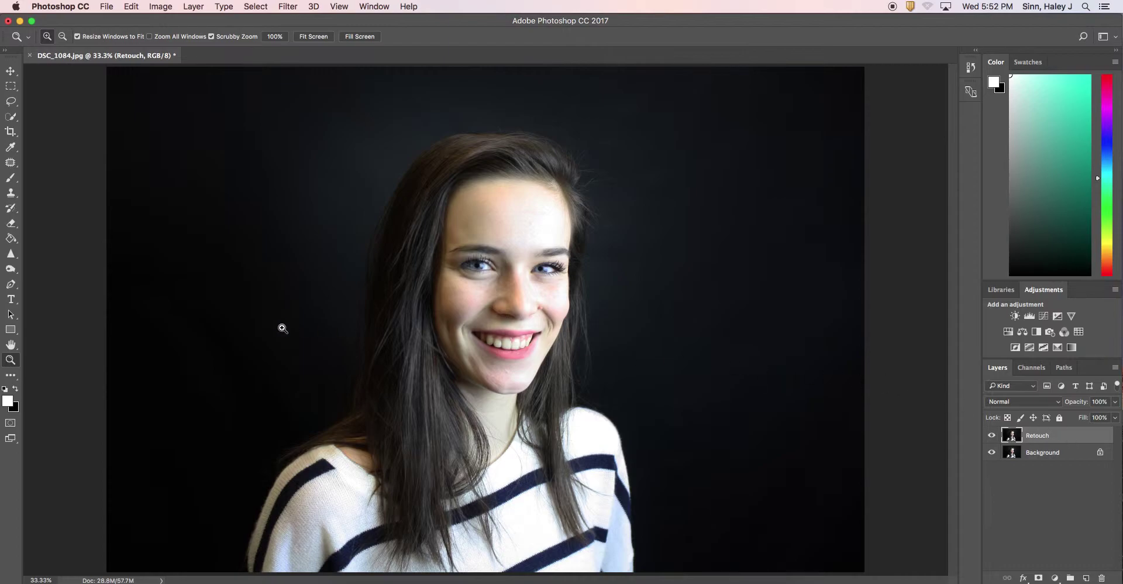
- Switch to the Spot Healing Brush in Content-Aware mode and check its brush size and hardness options
{"action": "left_click", "coordinate": [11, 167]}
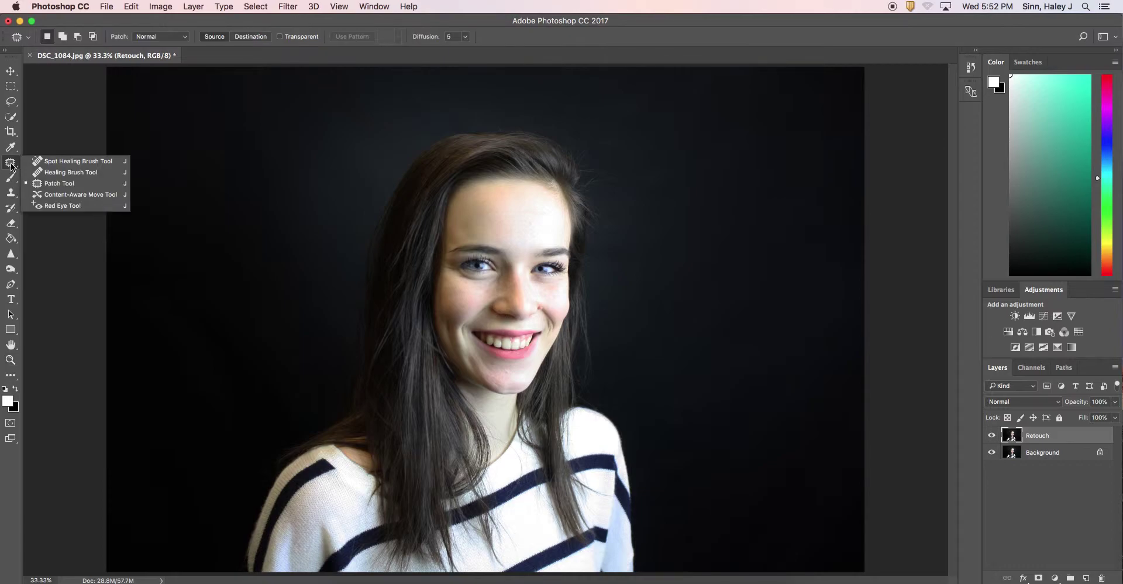
{"action": "left_click", "coordinate": [115, 162]}
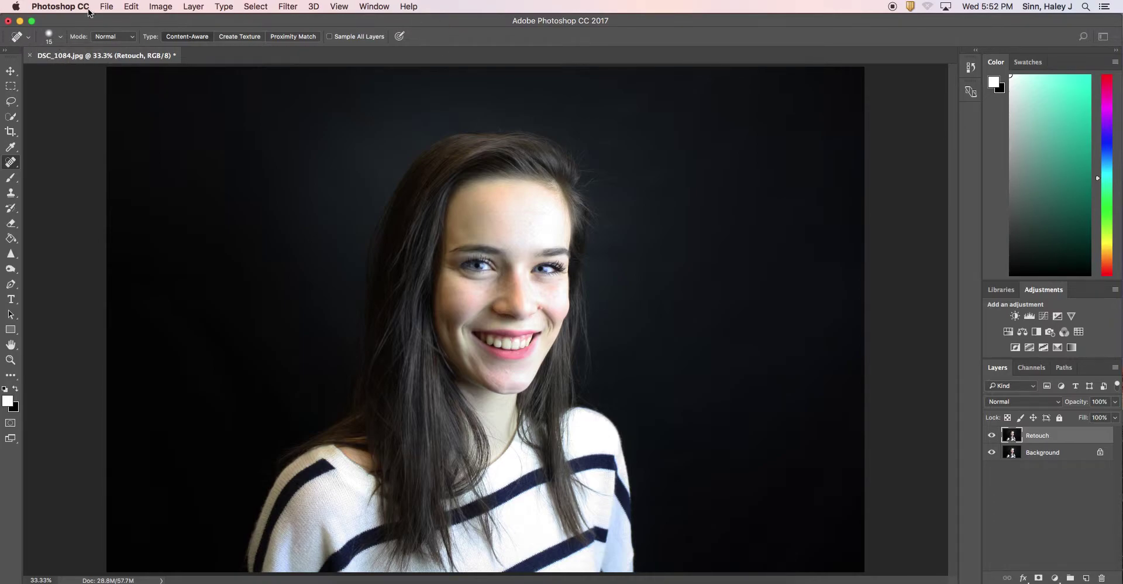
{"action": "left_click", "coordinate": [61, 37]}
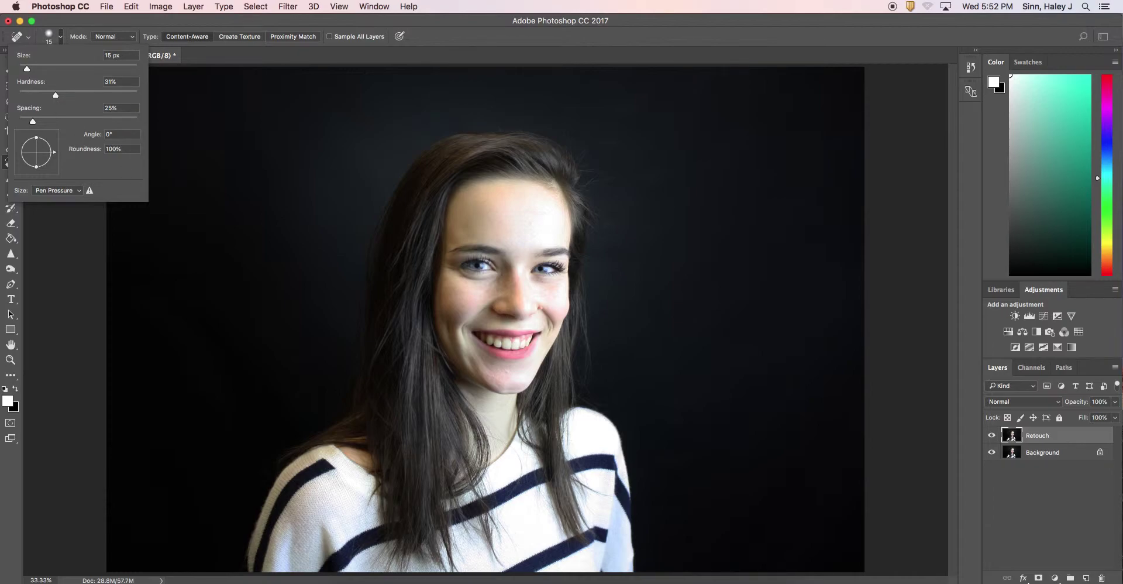
{"action": "left_click", "coordinate": [61, 38]}
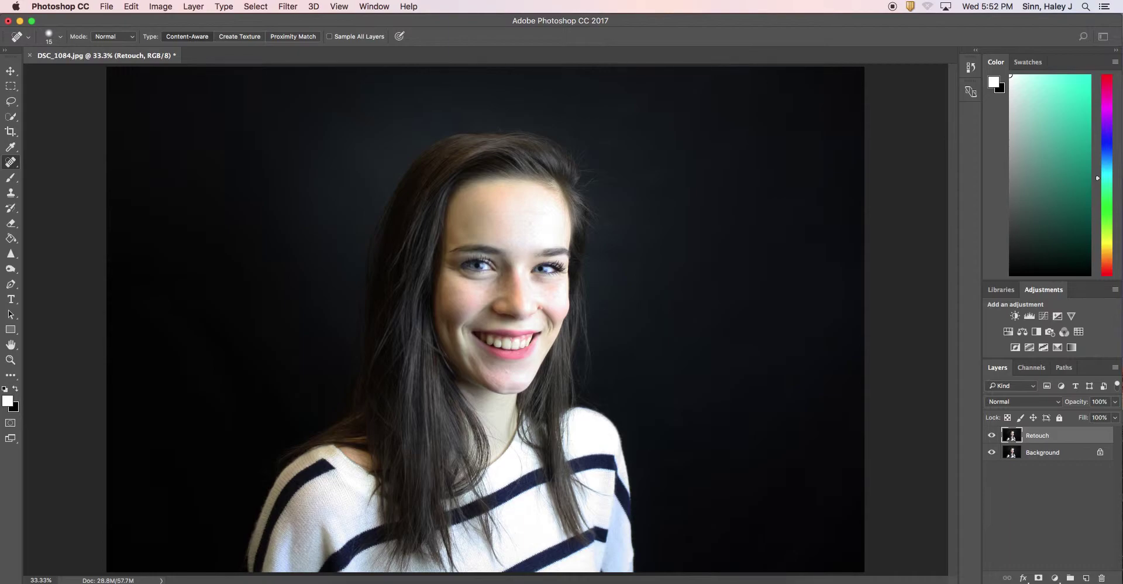
- Size the Spot Healing Brush to suit the small blemishes on the chin
{"action": "left_click", "coordinate": [12, 361]}
{"action": "left_click_drag", "start_coordinate": [506, 400], "coordinate": [548, 318]}
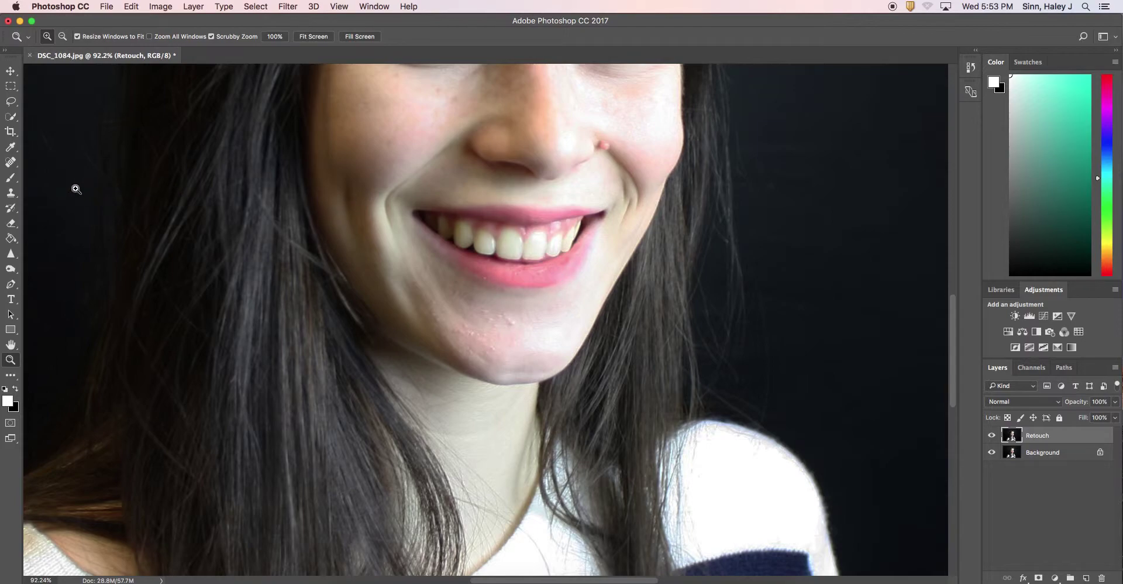
{"action": "left_click", "coordinate": [10, 163]}
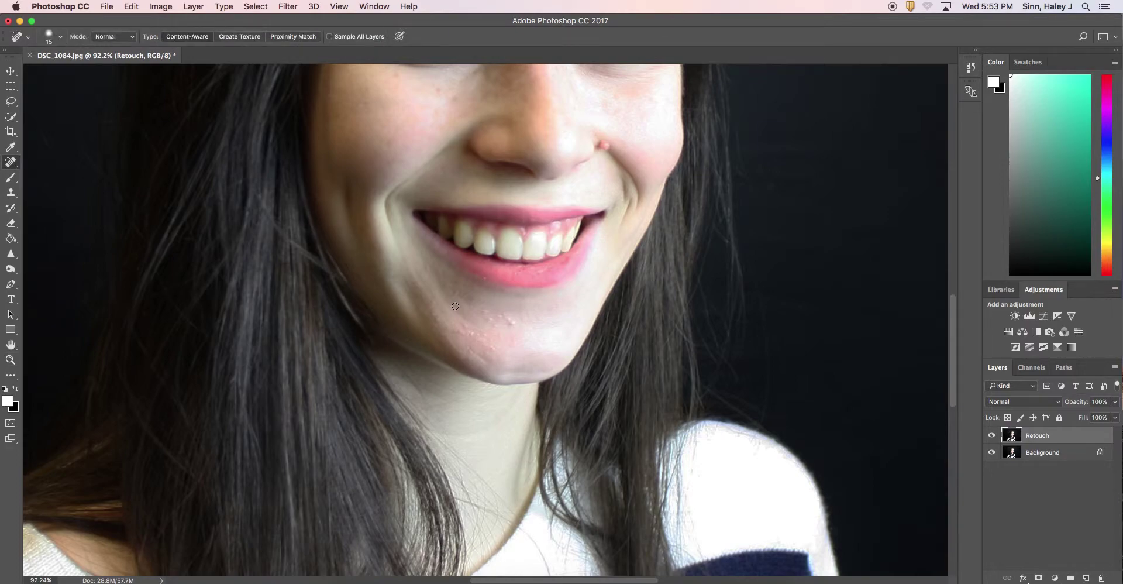
{"action": "key", "text": "bracketright"}
{"action": "key", "text": "bracketright"}
{"action": "key", "text": "bracketright"}
{"action": "key", "text": "bracketright"}
{"action": "key", "text": "bracketright"}
{"action": "key", "text": "bracketright"}
{"action": "key", "text": "bracketright"}
{"action": "key", "text": "bracketright"}
{"action": "key", "text": "bracketright"}
{"action": "key", "text": "bracketright"}
{"action": "key", "text": "bracketright"}
{"action": "key", "text": "bracketleft"}
{"action": "key", "text": "bracketleft"}
{"action": "key", "text": "bracketleft"}
{"action": "key", "text": "bracketleft"}
{"action": "key", "text": "bracketleft"}
{"action": "key", "text": "bracketleft"}
{"action": "key", "text": "bracketleft"}
{"action": "key", "text": "bracketleft"}
{"action": "key", "text": "bracketleft"}
{"action": "key", "text": "bracketright"}
{"action": "key", "text": "bracketleft"}
- Remove the blemishes across the chin and below the lower lip with the Spot Healing Brush
{"action": "left_click", "coordinate": [507, 319]}
{"action": "left_click", "coordinate": [516, 344]}
{"action": "left_click", "coordinate": [509, 322]}
{"action": "left_click", "coordinate": [539, 321]}
{"action": "left_click", "coordinate": [555, 323]}
{"action": "left_click", "coordinate": [555, 307]}
{"action": "key", "text": "bracketleft"}
{"action": "left_click", "coordinate": [493, 320]}
{"action": "left_click", "coordinate": [487, 314]}
{"action": "left_click", "coordinate": [484, 313]}
{"action": "left_click", "coordinate": [492, 321]}
{"action": "left_click", "coordinate": [496, 326]}
{"action": "left_click", "coordinate": [502, 337]}
{"action": "left_click", "coordinate": [501, 319]}
{"action": "left_click", "coordinate": [457, 295]}
{"action": "left_click", "coordinate": [458, 331]}
{"action": "left_click", "coordinate": [468, 328]}
{"action": "left_click", "coordinate": [477, 336]}
{"action": "left_click", "coordinate": [491, 339]}
{"action": "left_click", "coordinate": [487, 344]}
{"action": "left_click", "coordinate": [494, 349]}
{"action": "left_click", "coordinate": [490, 354]}
{"action": "left_click", "coordinate": [502, 316]}
{"action": "left_click", "coordinate": [558, 358]}
{"action": "left_click", "coordinate": [470, 349]}
{"action": "left_click", "coordinate": [477, 356]}
{"action": "left_click", "coordinate": [482, 359]}
{"action": "left_click", "coordinate": [499, 371]}
- Compare the chin before and after healing by hiding and showing the Retouch layer
{"action": "left_click", "coordinate": [992, 436]}
{"action": "left_click", "coordinate": [992, 437]}
{"action": "left_click", "coordinate": [992, 436]}
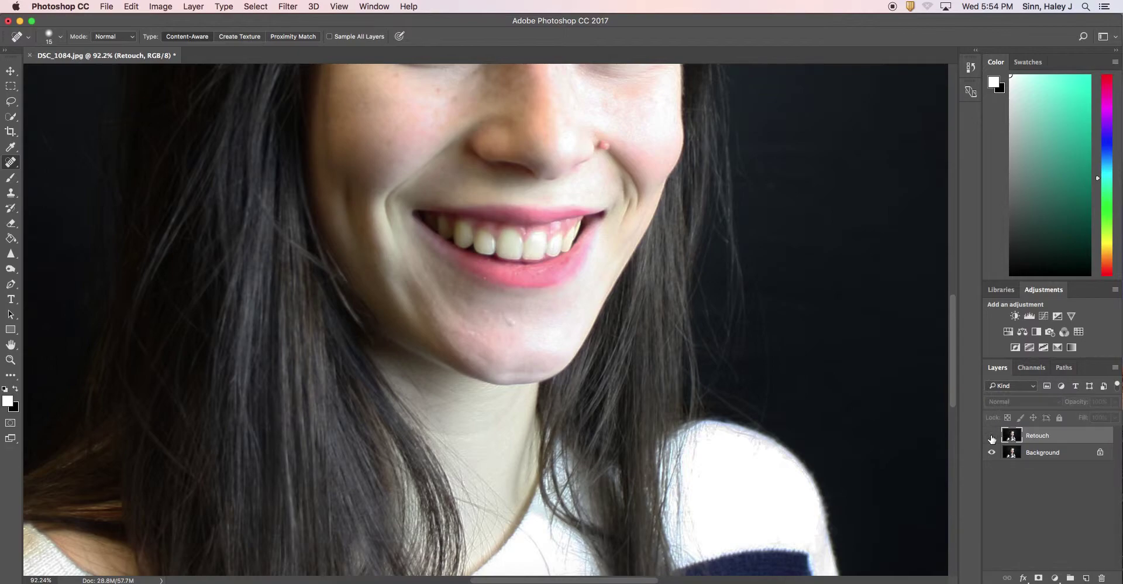
{"action": "left_click", "coordinate": [992, 436]}
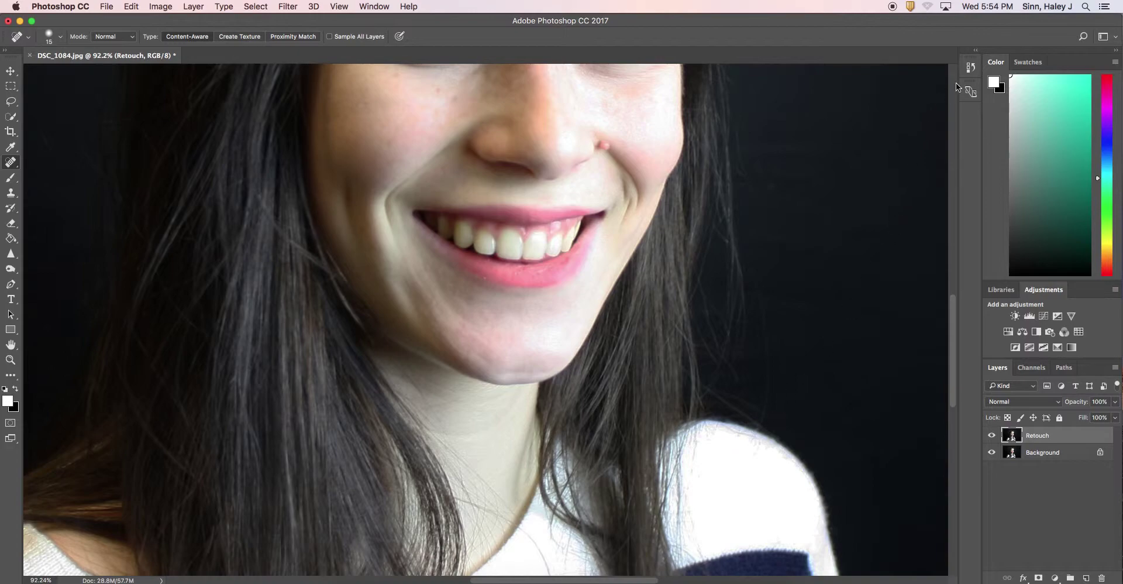
- Revert the document to its original opened state, DSC_1084.jpg, in the history
{"action": "left_click", "coordinate": [971, 67]}
{"action": "left_click_drag", "start_coordinate": [953, 261], "coordinate": [950, 67]}
{"action": "left_click", "coordinate": [931, 82]}
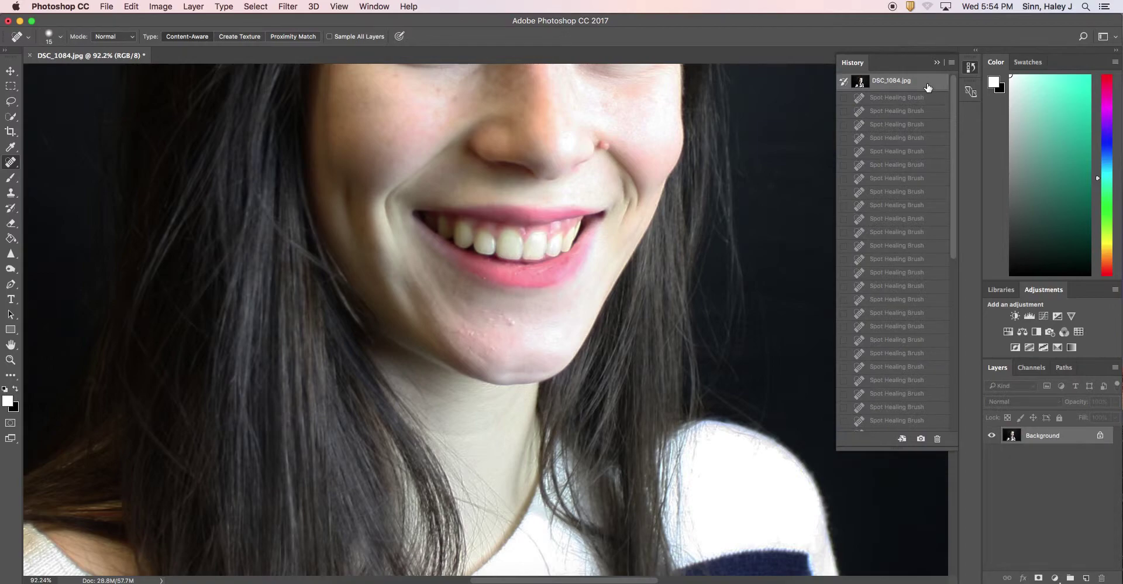
{"action": "left_click", "coordinate": [937, 62]}
- Create a fresh copy of the Background layer and rename it Retouch
{"action": "left_click_drag", "start_coordinate": [1069, 439], "coordinate": [1087, 577]}
{"action": "double_click", "coordinate": [1051, 436]}
{"action": "type", "text": "Retouch"}
{"action": "key", "text": "Return"}
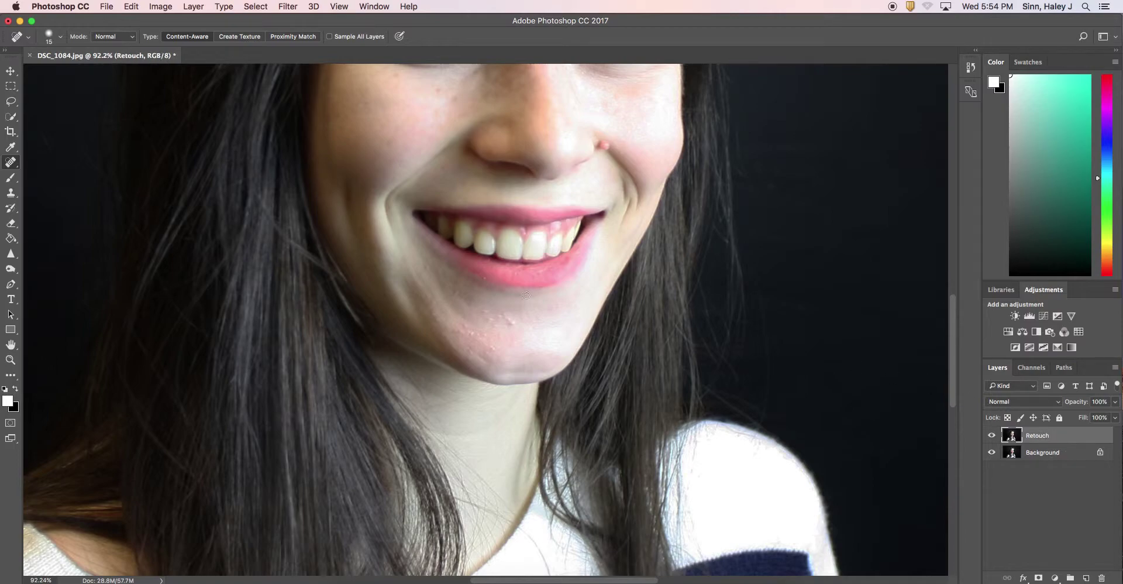
- Heal the chin blemishes with the Healing Brush, sampling clean skin near each spot
{"action": "left_click", "coordinate": [11, 163]}
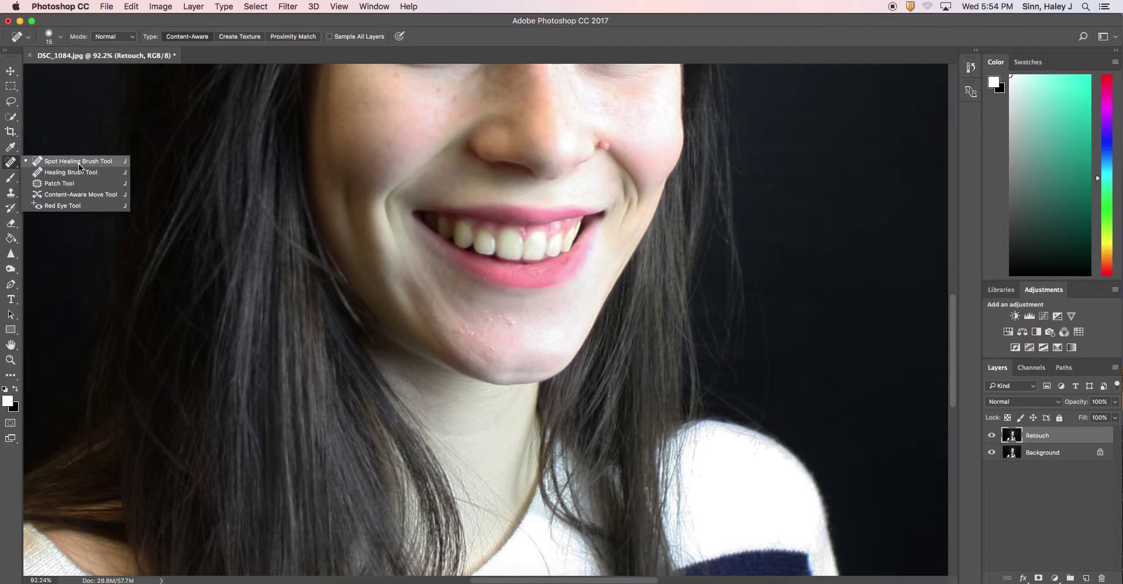
{"action": "left_click", "coordinate": [111, 176]}
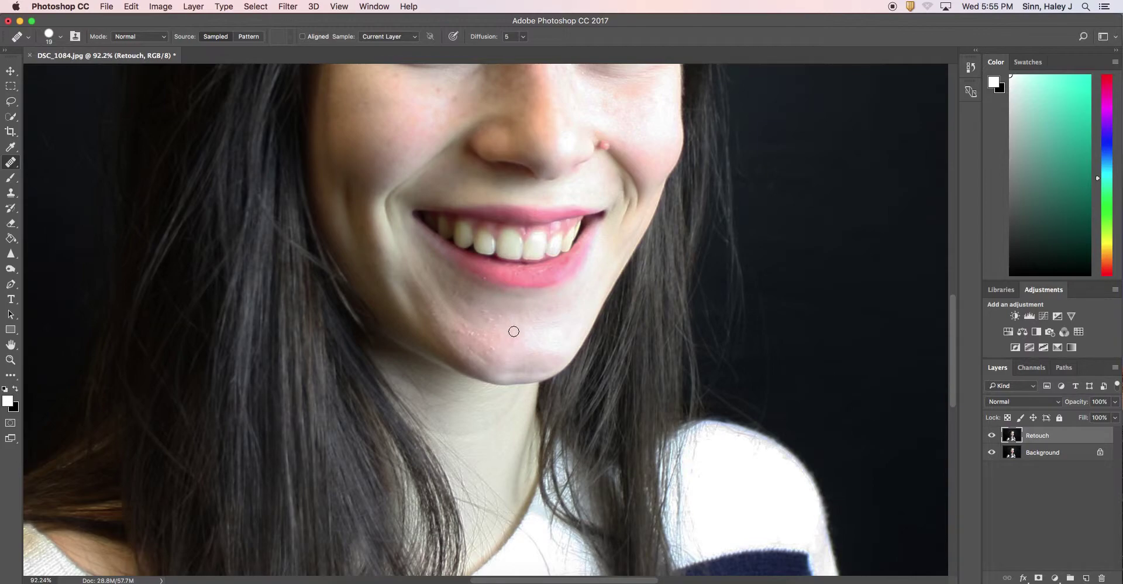
{"action": "left_click", "coordinate": [508, 329], "text": "alt"}
{"action": "left_click", "coordinate": [423, 353]}
{"action": "left_click", "coordinate": [468, 336]}
{"action": "left_click", "coordinate": [528, 340], "text": "alt"}
{"action": "left_click", "coordinate": [540, 339], "text": "alt"}
{"action": "left_click", "coordinate": [552, 323]}
{"action": "left_click", "coordinate": [496, 362]}
{"action": "left_click_drag", "start_coordinate": [472, 351], "coordinate": [475, 351]}
{"action": "left_click", "coordinate": [506, 345], "text": "alt"}
{"action": "left_click_drag", "start_coordinate": [491, 347], "coordinate": [486, 345]}
- Smooth the uneven spots along the lower lip with the Patch tool, using nearby clean texture as the source
{"action": "left_click", "coordinate": [13, 166]}
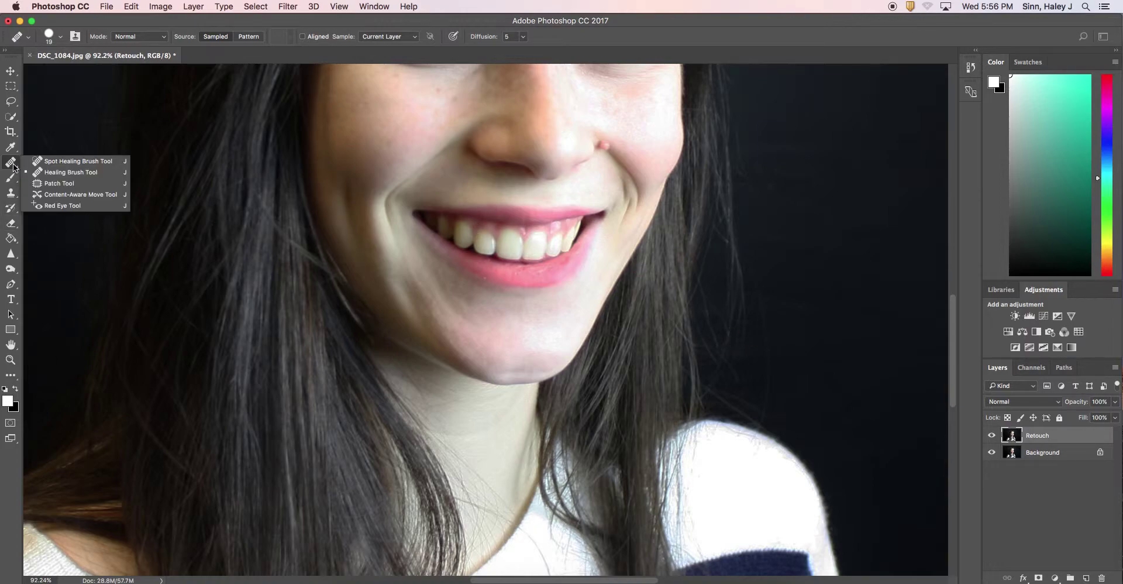
{"action": "left_click", "coordinate": [65, 187]}
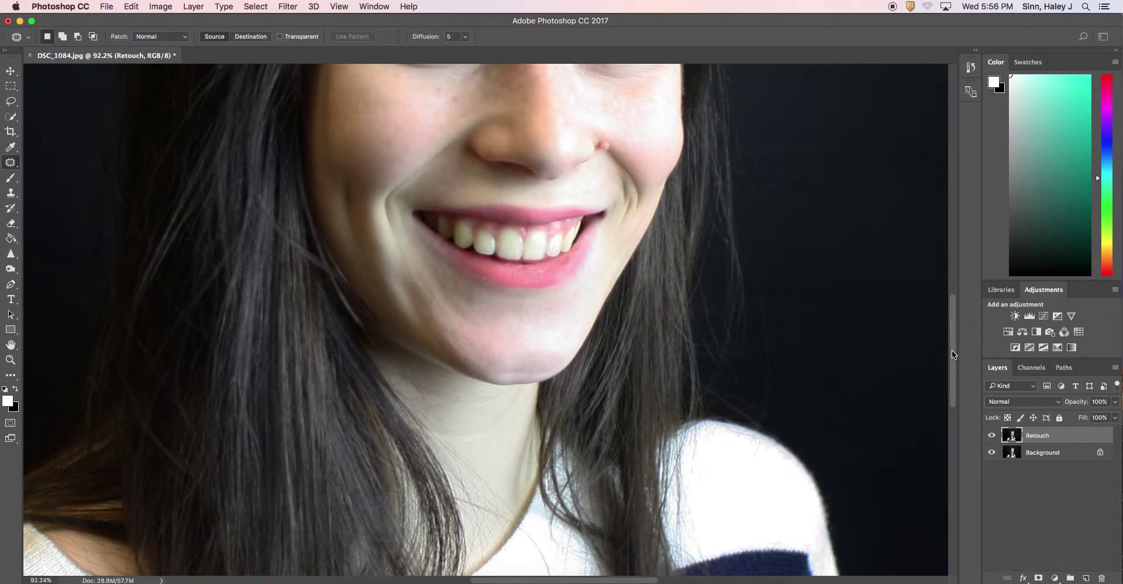
{"action": "left_click_drag", "start_coordinate": [952, 350], "coordinate": [956, 336]}
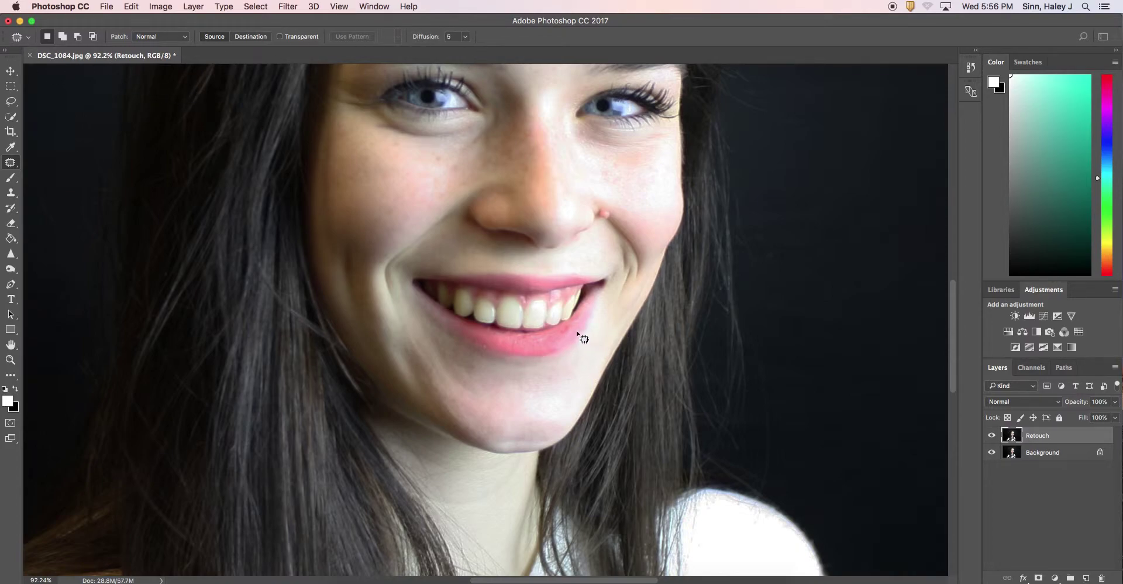
{"action": "left_click_drag", "start_coordinate": [571, 325], "coordinate": [565, 328]}
{"action": "left_click_drag", "start_coordinate": [567, 338], "coordinate": [567, 338]}
{"action": "left_click", "coordinate": [559, 341]}
{"action": "mouse_move", "coordinate": [557, 331]}
{"action": "left_mouse_down"}
{"action": "mouse_move", "coordinate": [545, 336]}
{"action": "mouse_move", "coordinate": [556, 336]}
{"action": "left_mouse_up"}
{"action": "mouse_move", "coordinate": [552, 337]}
{"action": "left_mouse_down"}
{"action": "mouse_move", "coordinate": [551, 347]}
{"action": "mouse_move", "coordinate": [548, 335]}
{"action": "left_mouse_up"}
{"action": "left_click", "coordinate": [562, 341]}
{"action": "mouse_move", "coordinate": [547, 336]}
{"action": "left_mouse_down"}
{"action": "mouse_move", "coordinate": [521, 334]}
{"action": "mouse_move", "coordinate": [547, 347]}
{"action": "mouse_move", "coordinate": [514, 345]}
{"action": "mouse_move", "coordinate": [536, 343]}
{"action": "left_mouse_up"}
{"action": "left_click", "coordinate": [555, 339]}
{"action": "left_click", "coordinate": [547, 346]}
{"action": "left_click", "coordinate": [537, 343]}
{"action": "left_click", "coordinate": [543, 348]}
{"action": "left_click", "coordinate": [542, 347]}
{"action": "left_click", "coordinate": [543, 344]}
{"action": "mouse_move", "coordinate": [535, 344]}
{"action": "left_mouse_down"}
{"action": "mouse_move", "coordinate": [550, 344]}
{"action": "mouse_move", "coordinate": [515, 345]}
{"action": "left_mouse_up"}
{"action": "left_click", "coordinate": [550, 344]}
{"action": "mouse_move", "coordinate": [513, 346]}
{"action": "left_mouse_down"}
{"action": "mouse_move", "coordinate": [531, 342]}
{"action": "mouse_move", "coordinate": [486, 346]}
{"action": "left_mouse_up"}
{"action": "left_click", "coordinate": [534, 349]}
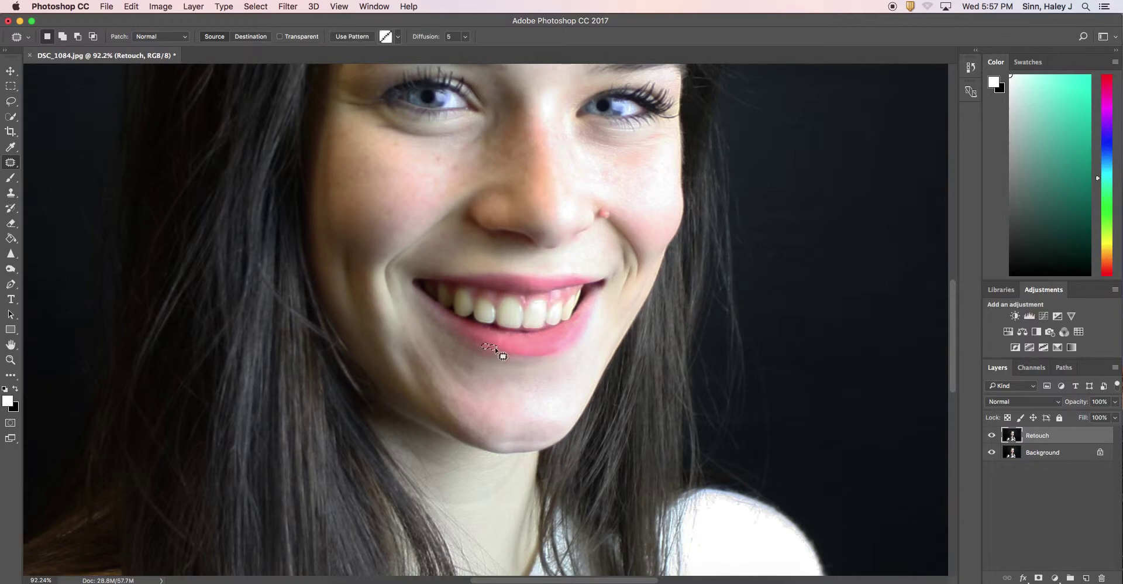
{"action": "left_click", "coordinate": [548, 368]}
- Try to patch the bottom edge of the lower lip, and step back in the history to before that patch
{"action": "mouse_move", "coordinate": [529, 357]}
{"action": "left_mouse_down"}
{"action": "mouse_move", "coordinate": [517, 353]}
{"action": "mouse_move", "coordinate": [527, 359]}
{"action": "left_mouse_up"}
{"action": "left_click_drag", "start_coordinate": [549, 320], "coordinate": [550, 320]}
{"action": "left_click", "coordinate": [563, 369]}
{"action": "key", "text": "super+z"}
{"action": "left_click", "coordinate": [975, 68]}
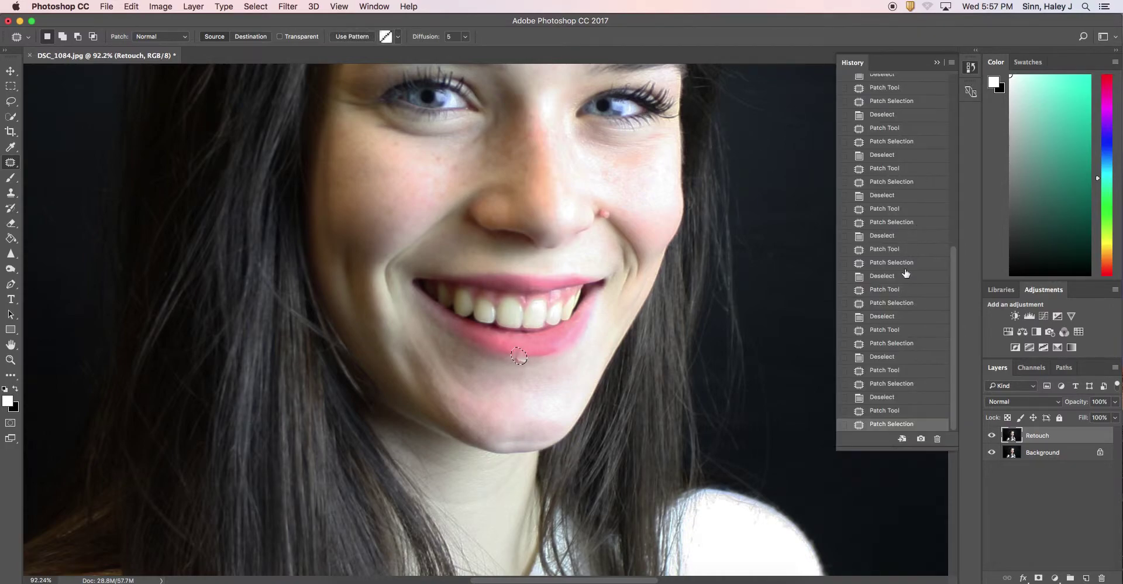
{"action": "left_click", "coordinate": [895, 397]}
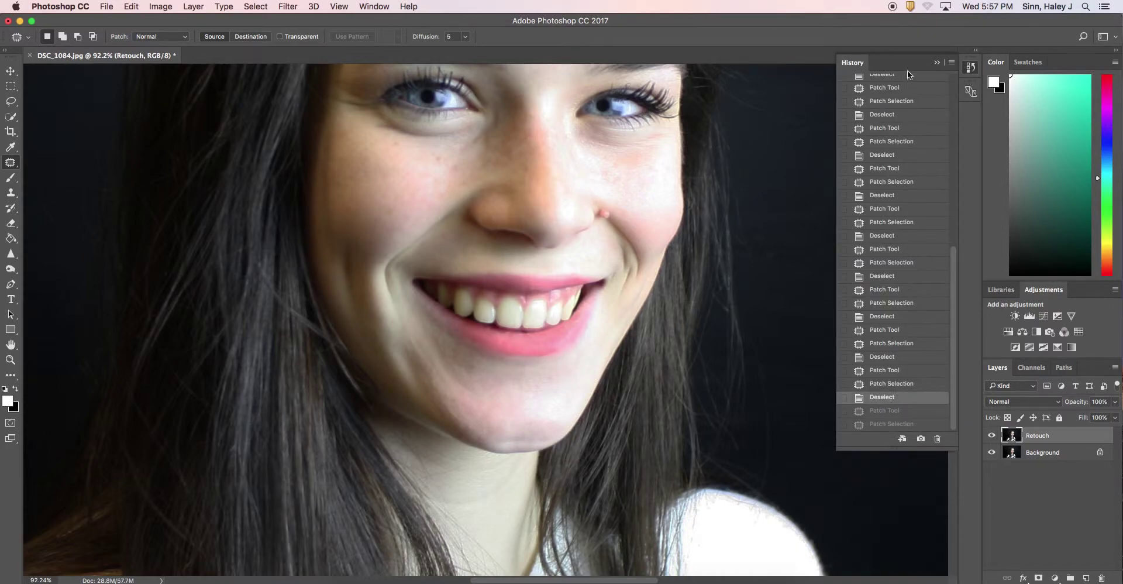
{"action": "left_click", "coordinate": [938, 62]}
- Patch the bottom edge of the lower lip with the lip area beside it and clear the selection
{"action": "mouse_move", "coordinate": [515, 355]}
{"action": "left_mouse_down"}
{"action": "mouse_move", "coordinate": [513, 345]}
{"action": "mouse_move", "coordinate": [525, 358]}
{"action": "left_mouse_up"}
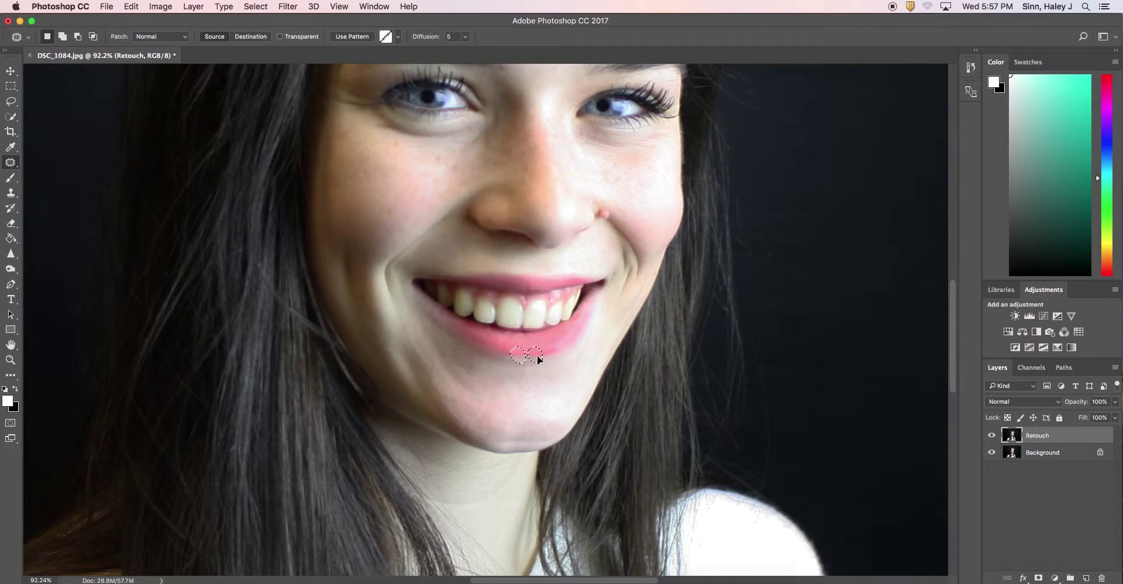
{"action": "left_click_drag", "start_coordinate": [537, 356], "coordinate": [538, 351]}
{"action": "key", "text": "super+d"}
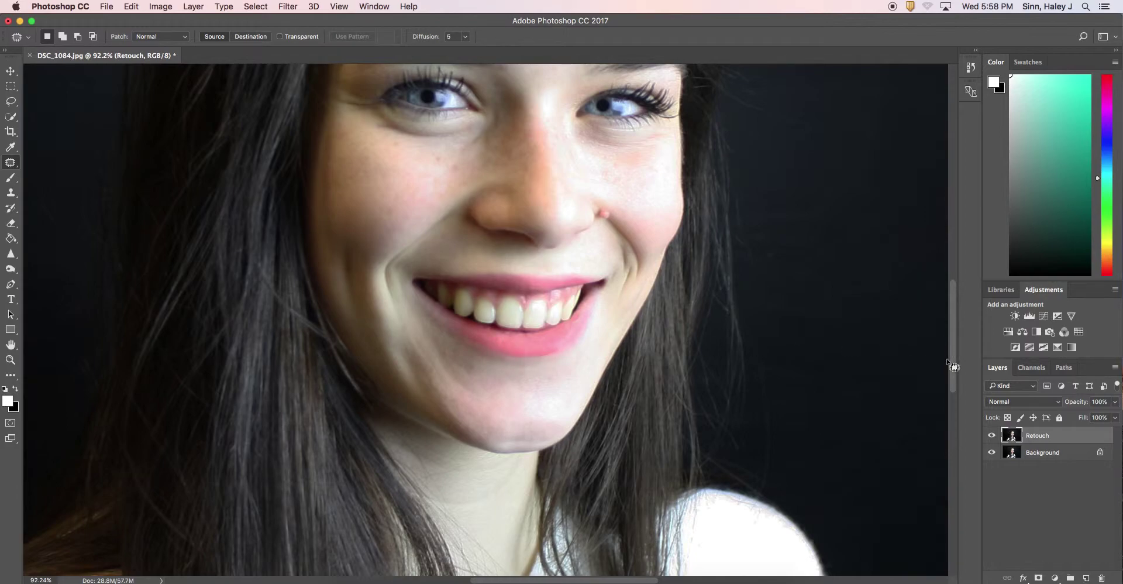
- Compare the face with and without the retouching by toggling the Retouch layer's visibility
{"action": "left_click", "coordinate": [991, 435]}
{"action": "left_click", "coordinate": [992, 436]}
{"action": "left_click", "coordinate": [992, 436]}
{"action": "left_click", "coordinate": [992, 435]}
{"action": "left_click", "coordinate": [992, 436]}
{"action": "left_click", "coordinate": [992, 436]}
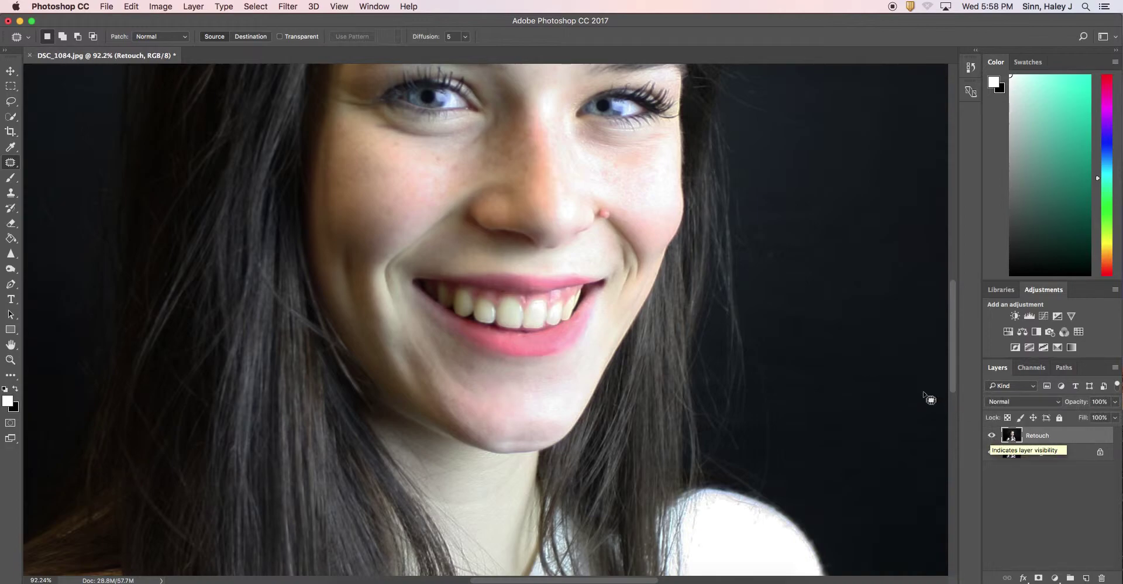
- Patch the small blemishes on the forehead above the eyebrows with clean forehead skin
{"action": "left_click_drag", "start_coordinate": [955, 378], "coordinate": [954, 315]}
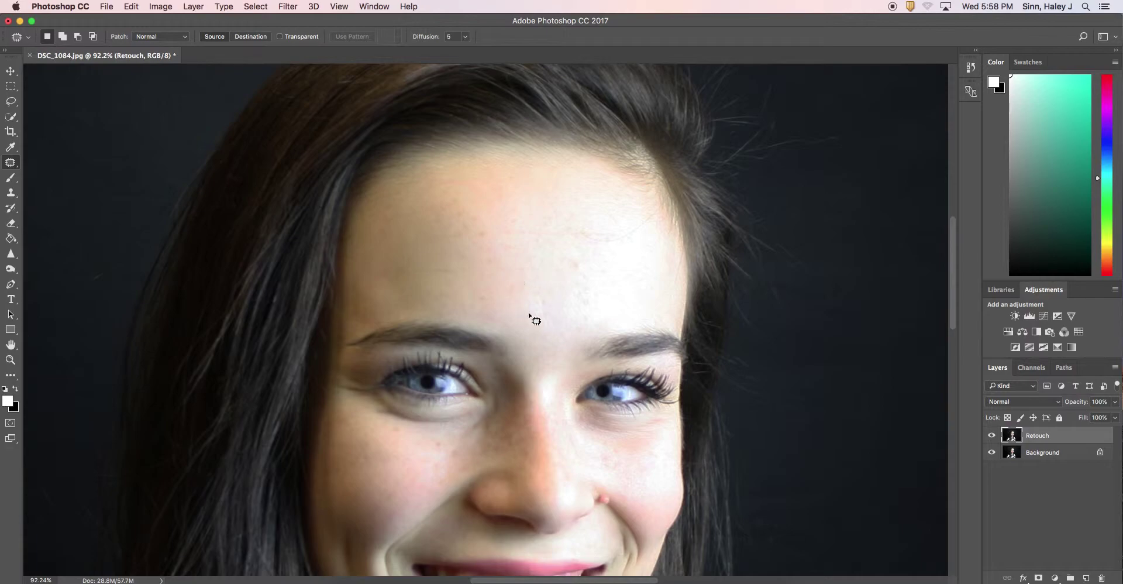
{"action": "mouse_move", "coordinate": [536, 276]}
{"action": "left_mouse_down"}
{"action": "mouse_move", "coordinate": [506, 274]}
{"action": "mouse_move", "coordinate": [484, 300]}
{"action": "mouse_move", "coordinate": [540, 312]}
{"action": "mouse_move", "coordinate": [526, 281]}
{"action": "mouse_move", "coordinate": [578, 223]}
{"action": "mouse_move", "coordinate": [535, 262]}
{"action": "mouse_move", "coordinate": [521, 329]}
{"action": "mouse_move", "coordinate": [539, 258]}
{"action": "left_mouse_up"}
{"action": "mouse_move", "coordinate": [544, 303]}
{"action": "left_mouse_down"}
{"action": "mouse_move", "coordinate": [562, 224]}
{"action": "mouse_move", "coordinate": [530, 203]}
{"action": "left_mouse_up"}
{"action": "left_click", "coordinate": [628, 299]}
{"action": "left_click_drag", "start_coordinate": [525, 238], "coordinate": [587, 212]}
{"action": "left_click", "coordinate": [620, 266]}
{"action": "mouse_move", "coordinate": [518, 261]}
{"action": "left_mouse_down"}
{"action": "mouse_move", "coordinate": [491, 323]}
{"action": "mouse_move", "coordinate": [516, 265]}
{"action": "left_mouse_up"}
{"action": "mouse_move", "coordinate": [505, 289]}
{"action": "left_mouse_down"}
{"action": "mouse_move", "coordinate": [544, 218]}
{"action": "mouse_move", "coordinate": [466, 248]}
{"action": "mouse_move", "coordinate": [496, 226]}
{"action": "mouse_move", "coordinate": [556, 224]}
{"action": "left_mouse_up"}
{"action": "left_click", "coordinate": [558, 279]}
{"action": "left_click", "coordinate": [560, 254]}
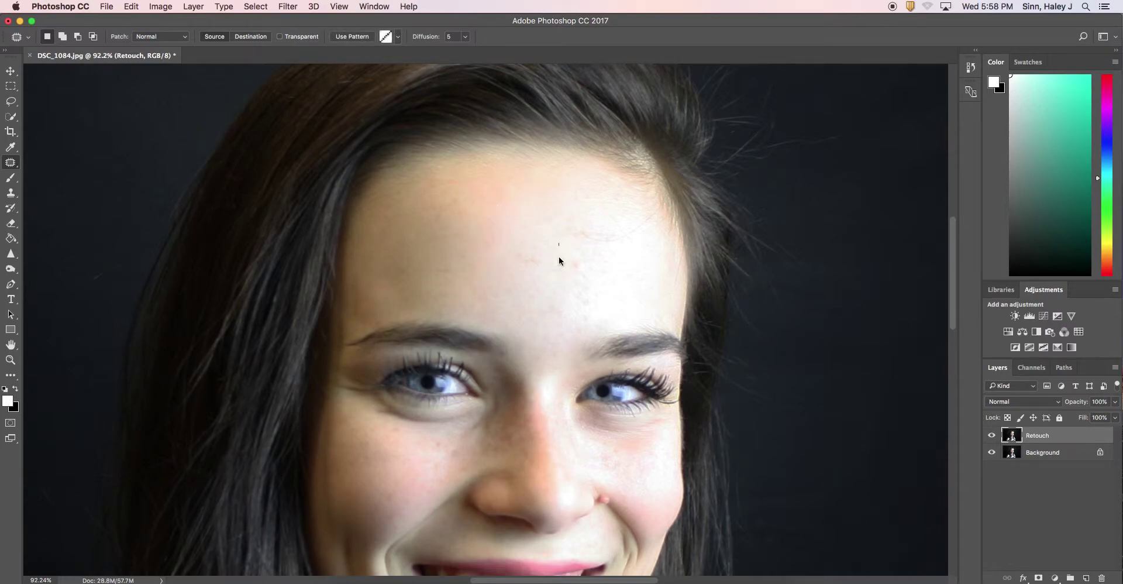
{"action": "left_click", "coordinate": [661, 210]}
- Duplicate the Retouch layer and rename the copy Sharpen
{"action": "left_click", "coordinate": [10, 360]}
{"action": "left_click_drag", "start_coordinate": [493, 288], "coordinate": [462, 316]}
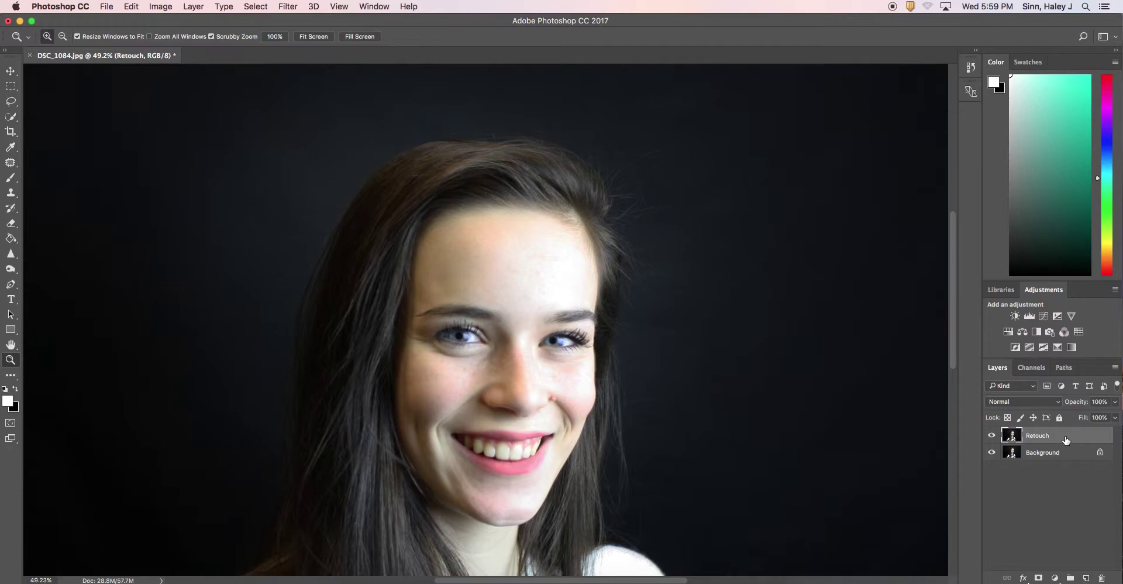
{"action": "left_click_drag", "start_coordinate": [1066, 440], "coordinate": [1088, 577]}
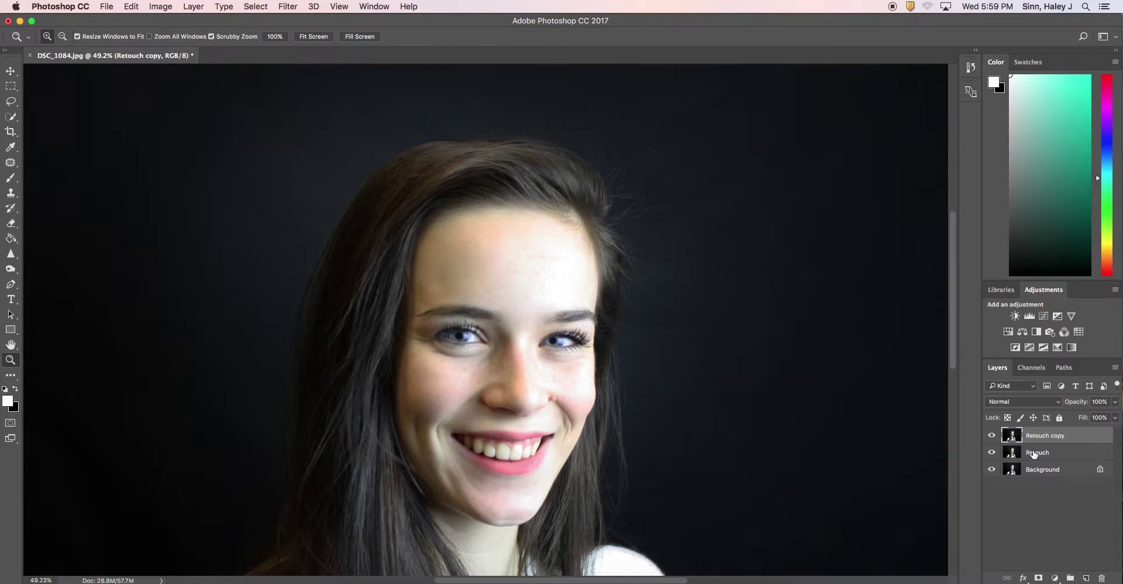
{"action": "double_click", "coordinate": [1047, 435]}
{"action": "type", "text": "Sharpen"}
{"action": "left_click", "coordinate": [1075, 436]}
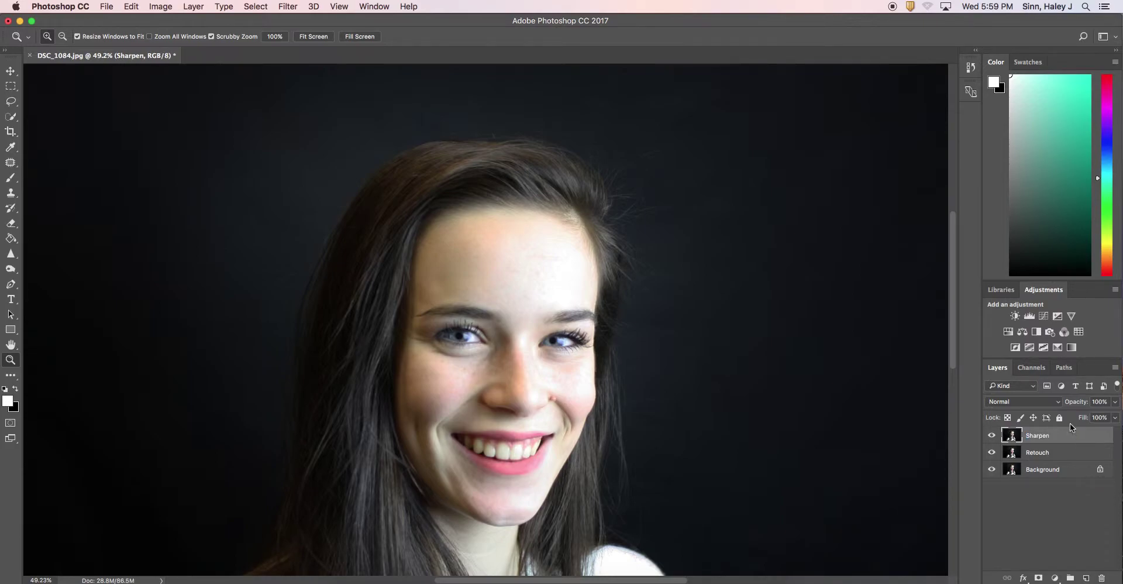
- Apply a High Pass filter to the Sharpen layer with a low radius, under 10 pixels, that keeps only fine edges
{"action": "left_click", "coordinate": [288, 6]}
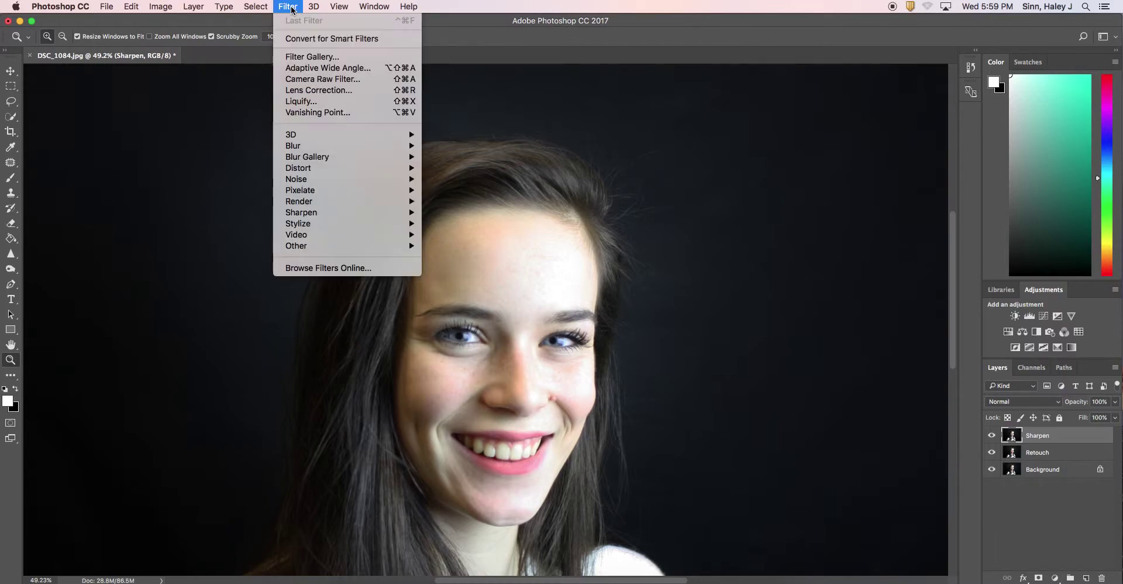
{"action": "mouse_move", "coordinate": [336, 250]}
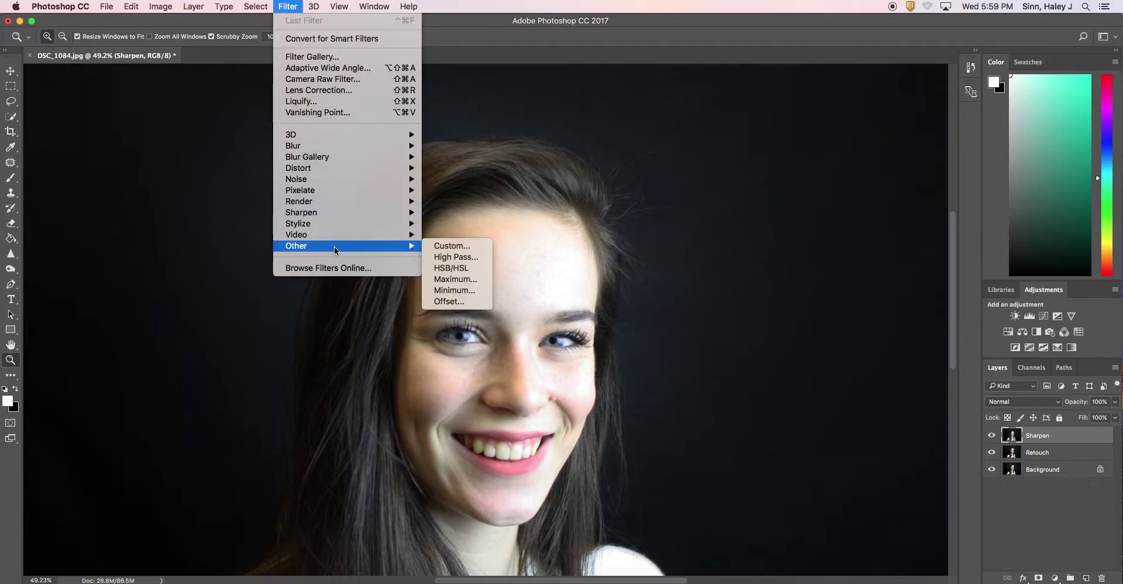
{"action": "left_click", "coordinate": [462, 259]}
{"action": "left_click_drag", "start_coordinate": [577, 189], "coordinate": [789, 195]}
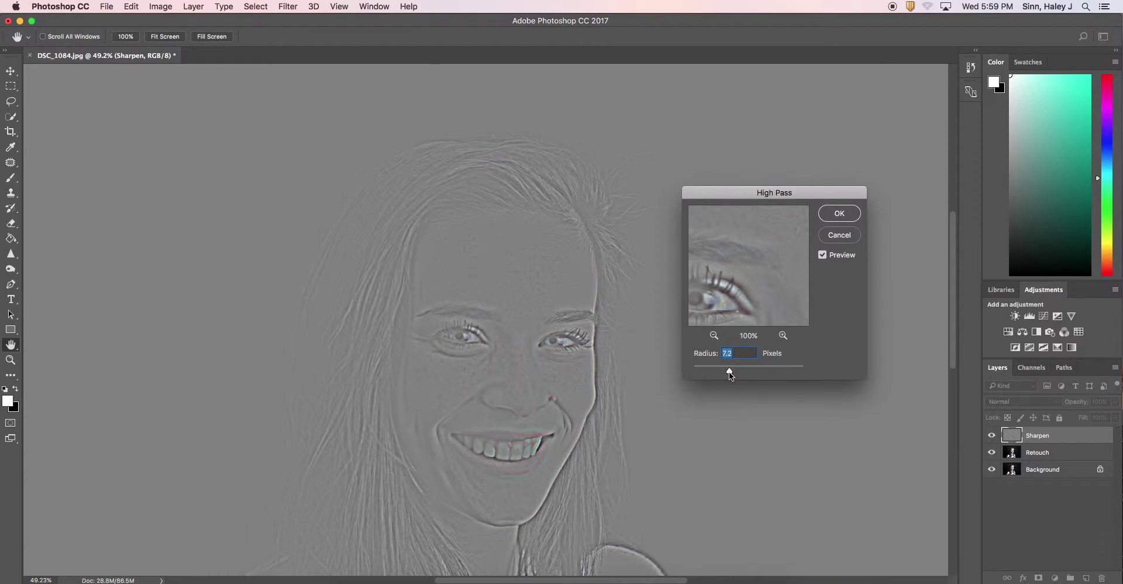
{"action": "left_click_drag", "start_coordinate": [729, 371], "coordinate": [732, 371]}
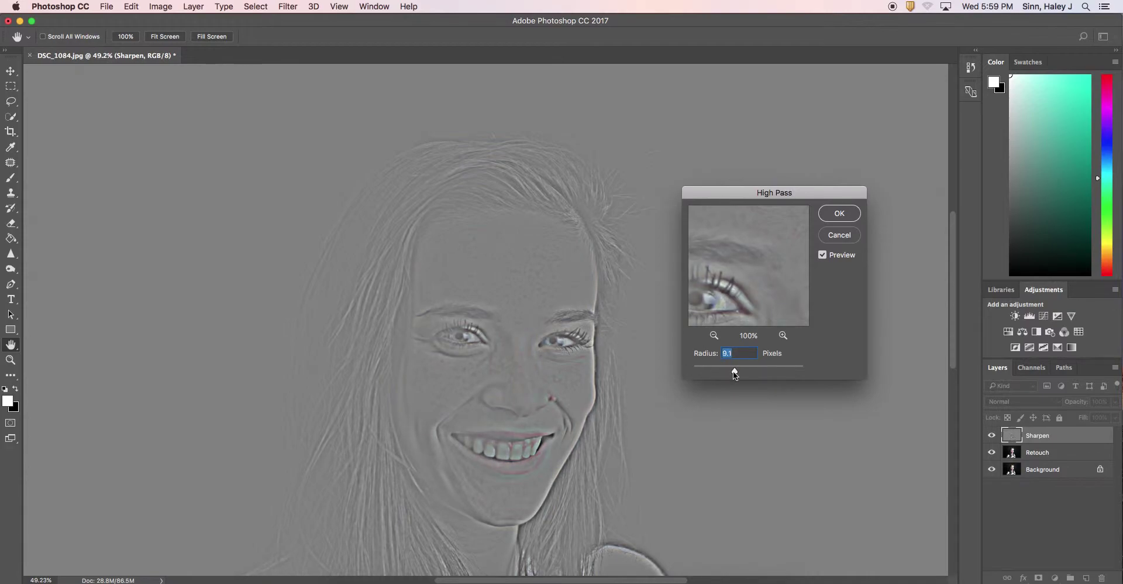
{"action": "left_click_drag", "start_coordinate": [734, 370], "coordinate": [764, 371]}
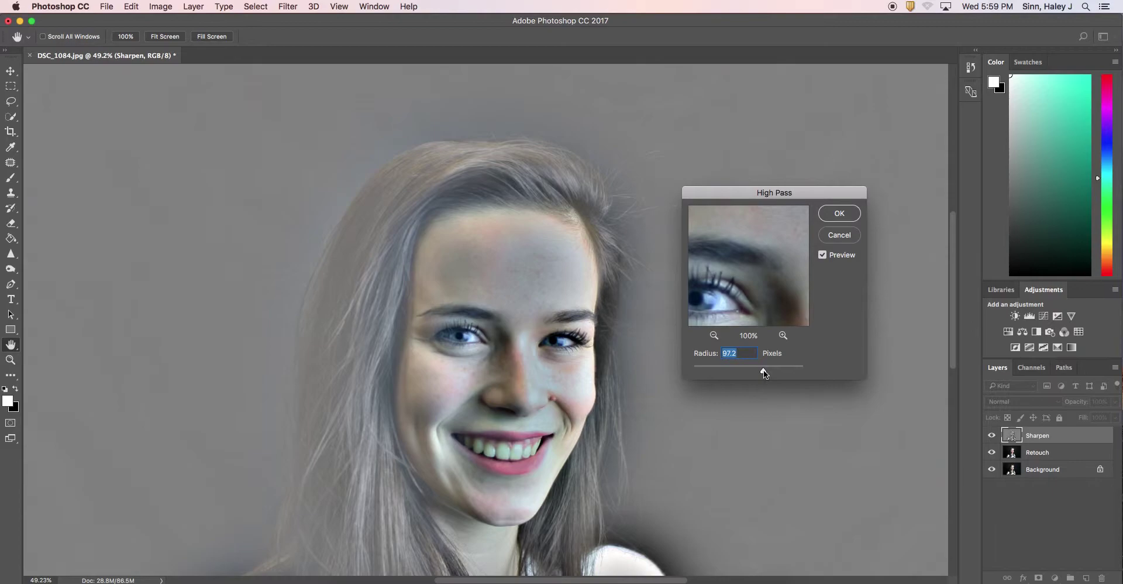
{"action": "left_click_drag", "start_coordinate": [701, 368], "coordinate": [732, 370]}
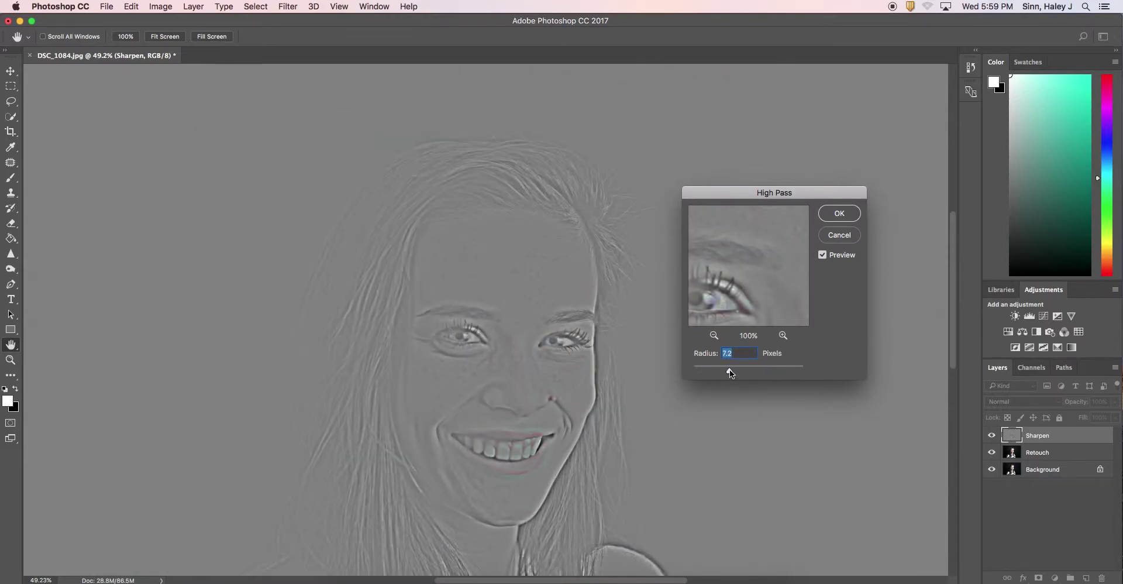
{"action": "left_click_drag", "start_coordinate": [737, 369], "coordinate": [732, 373]}
{"action": "left_click", "coordinate": [839, 214]}
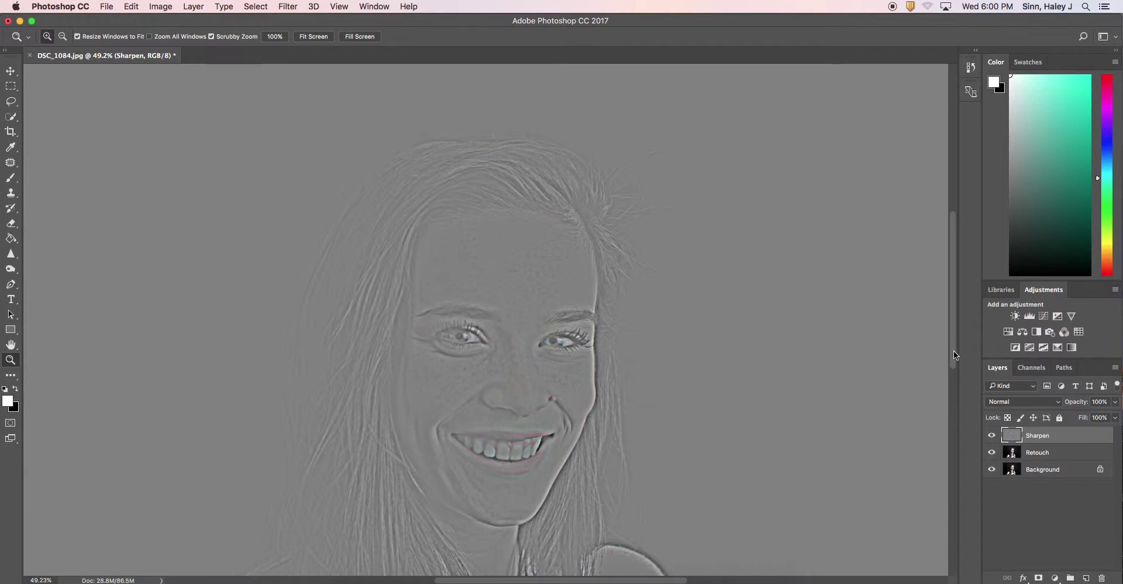
- Set the Sharpen layer's blend mode to Overlay and compare the portrait with and without the layer
{"action": "left_click", "coordinate": [1060, 402]}
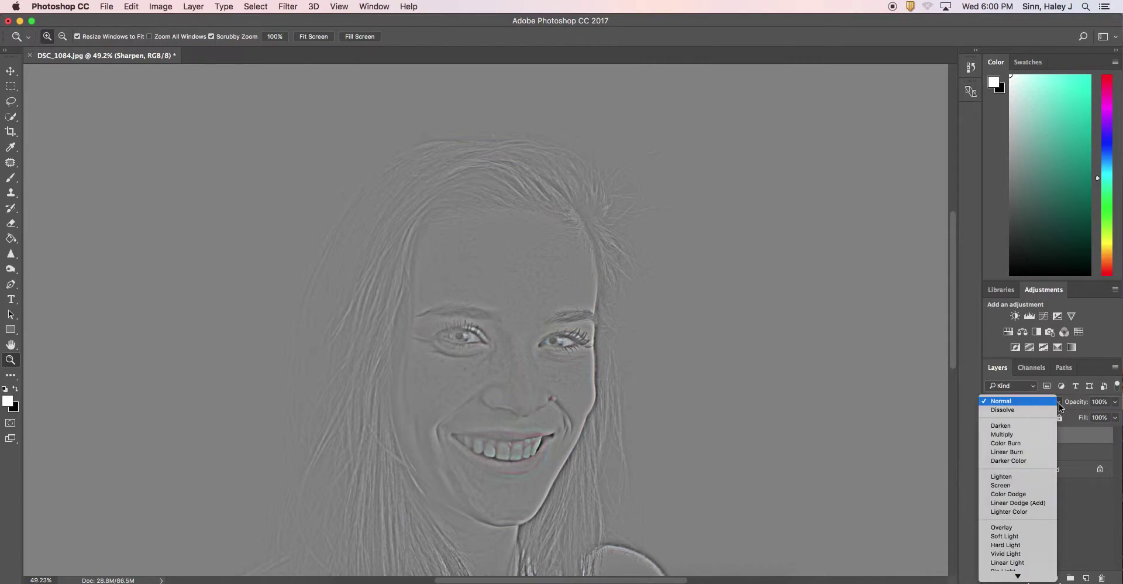
{"action": "left_click", "coordinate": [1021, 529]}
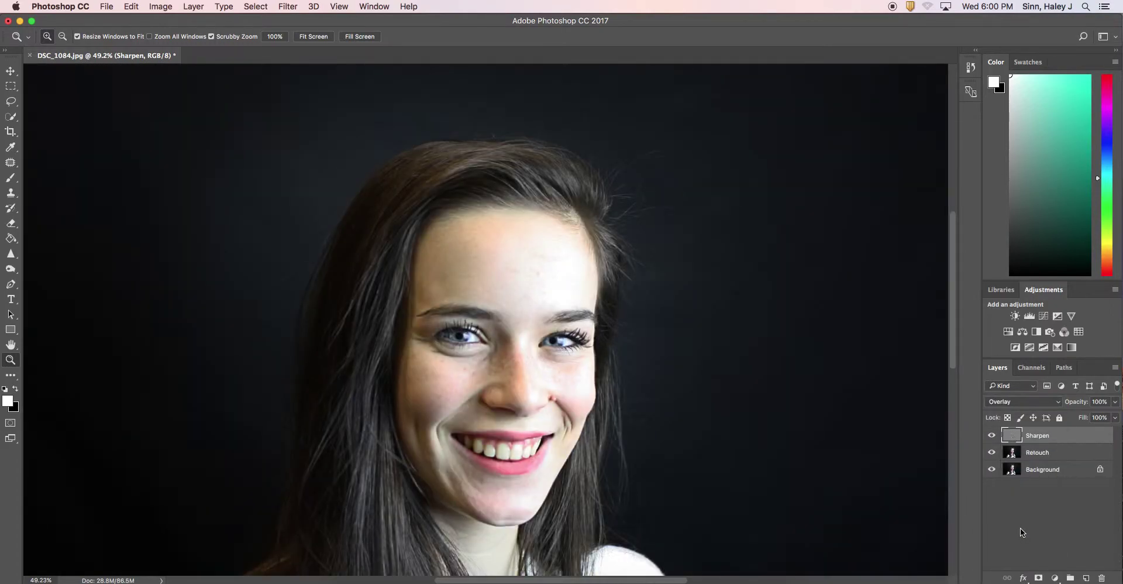
{"action": "left_click", "coordinate": [992, 437]}
{"action": "left_click", "coordinate": [992, 437]}
{"action": "left_click", "coordinate": [992, 437]}
{"action": "left_click", "coordinate": [992, 437]}
{"action": "left_click", "coordinate": [993, 437]}
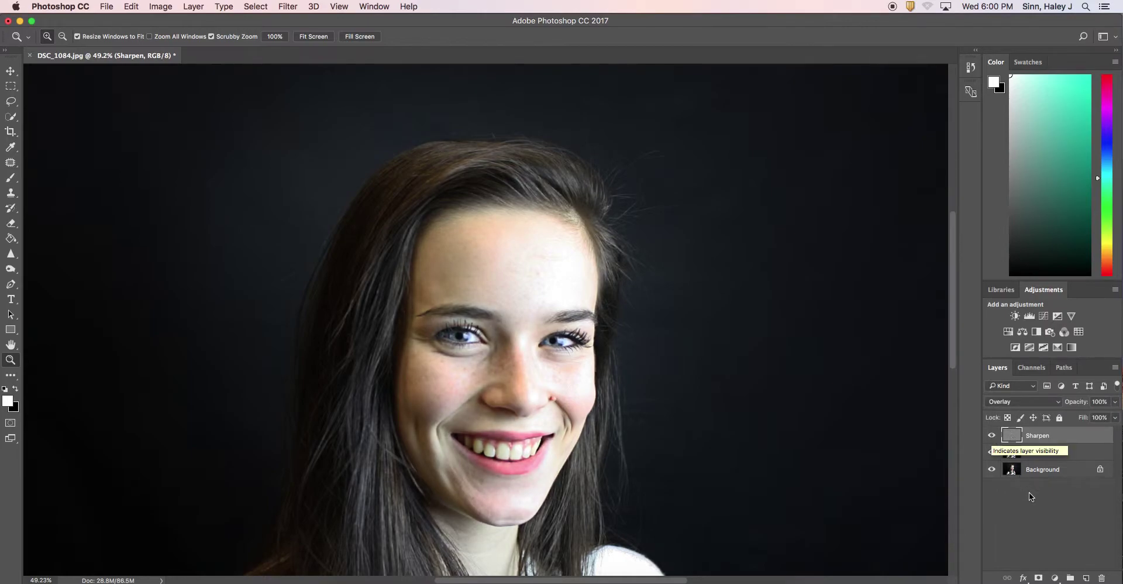
{"action": "mouse_move", "coordinate": [951, 342]}
{"action": "left_mouse_down"}
{"action": "mouse_move", "coordinate": [961, 406]}
{"action": "mouse_move", "coordinate": [955, 357]}
{"action": "left_mouse_up"}
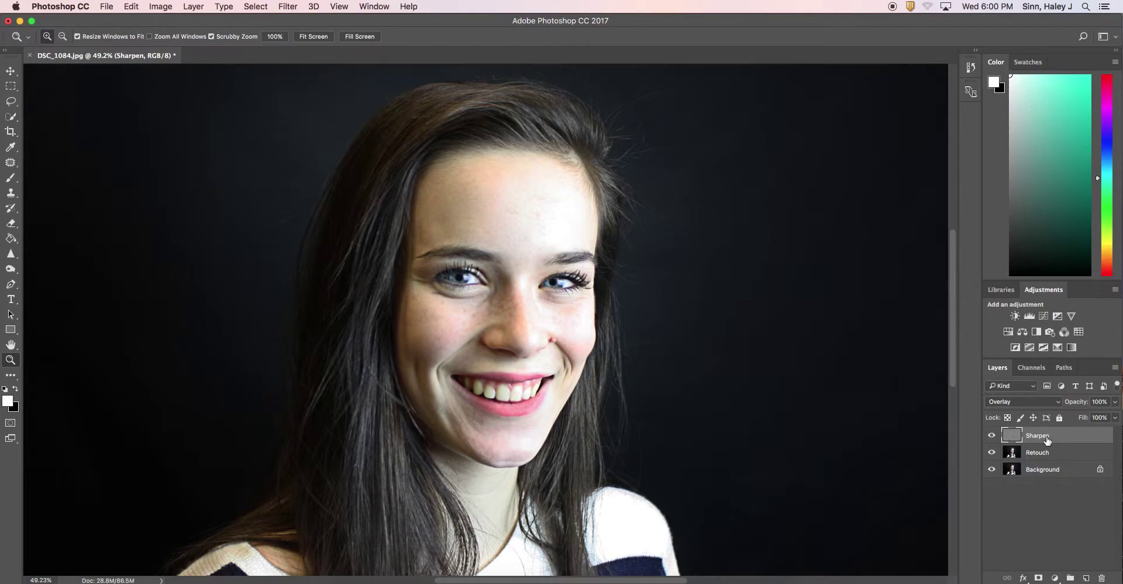
- Add a layer mask to the Sharpen layer and fill the mask with black
{"action": "left_click", "coordinate": [1039, 579]}
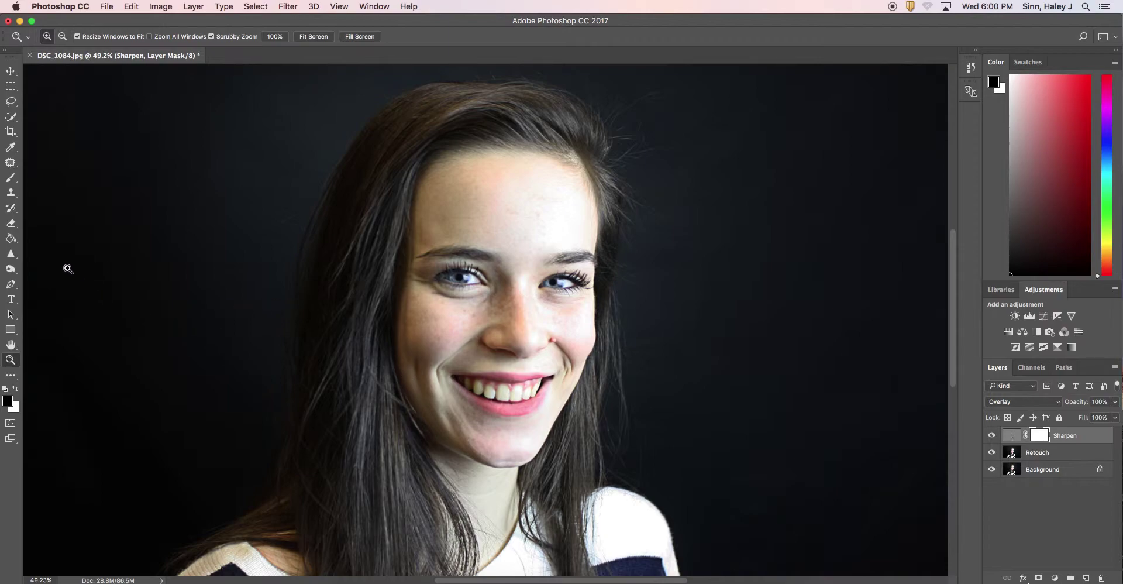
{"action": "left_click", "coordinate": [12, 239]}
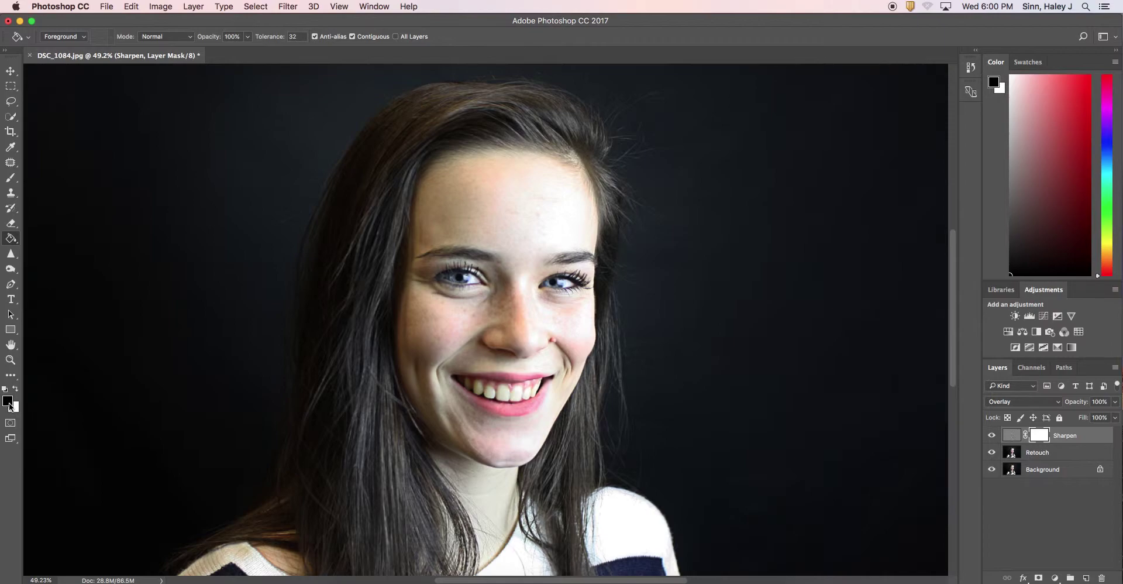
{"action": "left_click", "coordinate": [437, 316]}
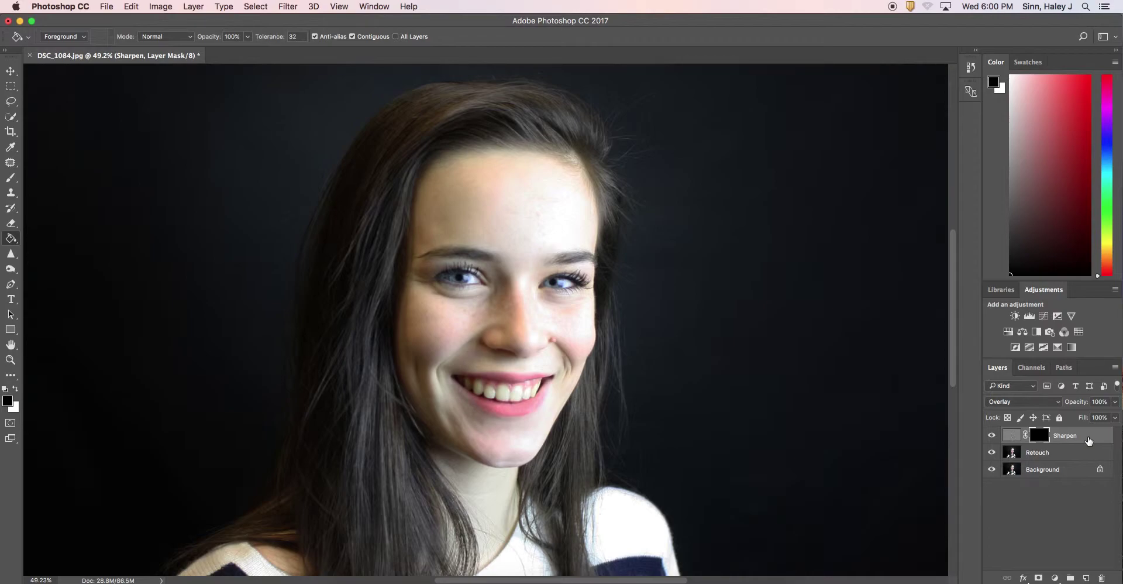
- Set up a soft round Brush with white as the foreground color, 0% hardness and 80% opacity
{"action": "left_click", "coordinate": [15, 391]}
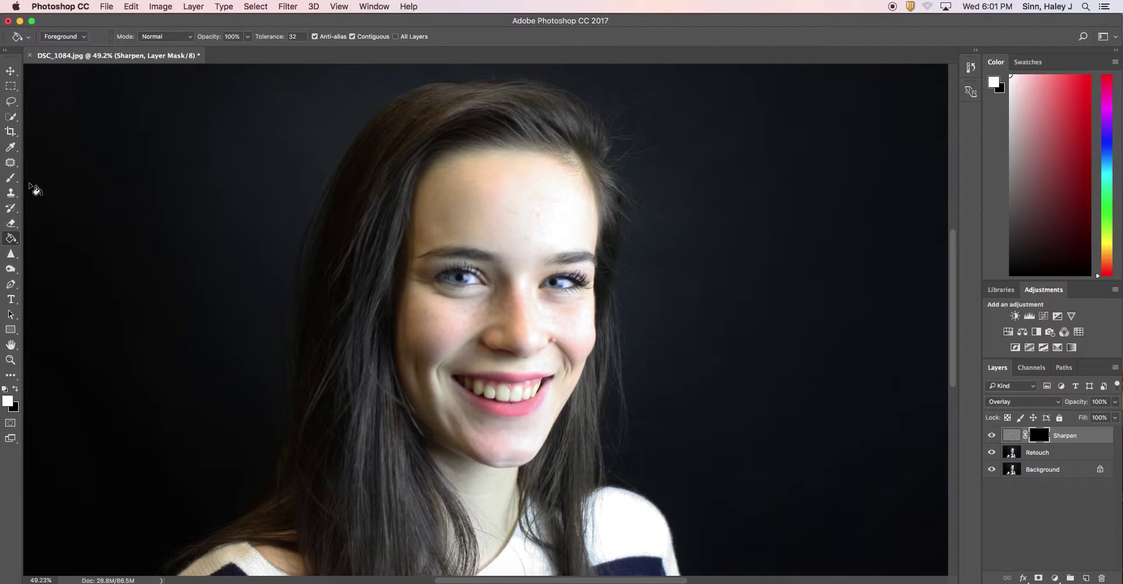
{"action": "left_click", "coordinate": [12, 179]}
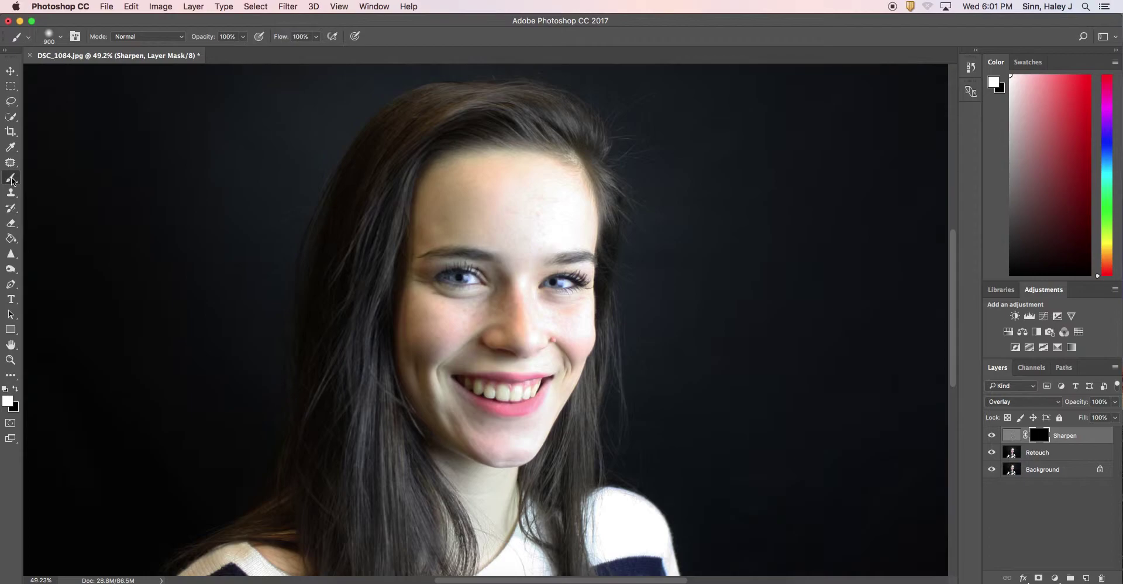
{"action": "left_click", "coordinate": [11, 359]}
{"action": "left_click_drag", "start_coordinate": [504, 263], "coordinate": [479, 280]}
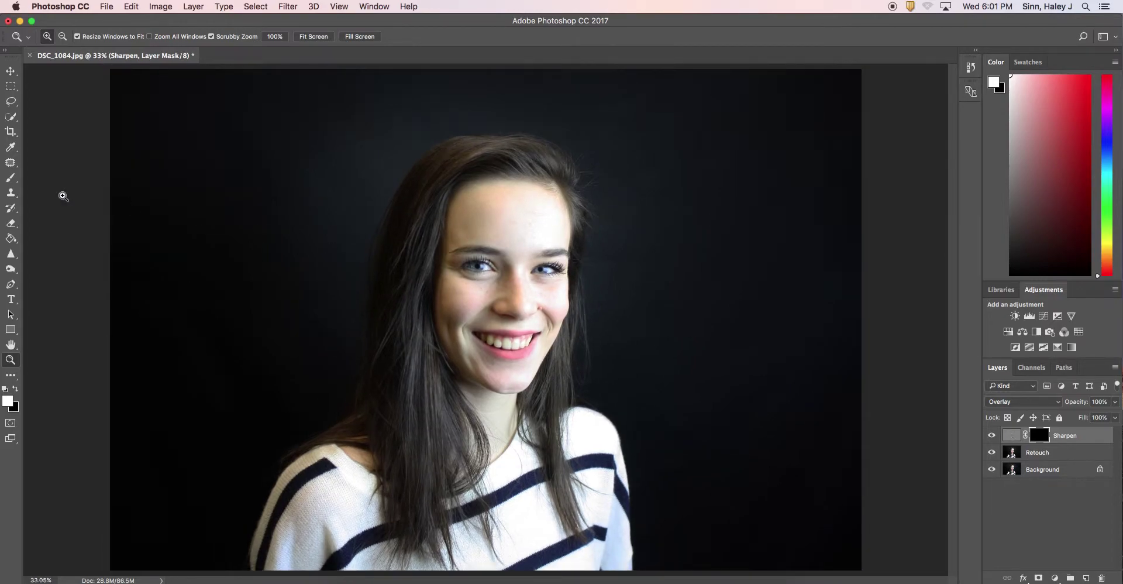
{"action": "left_click", "coordinate": [10, 178]}
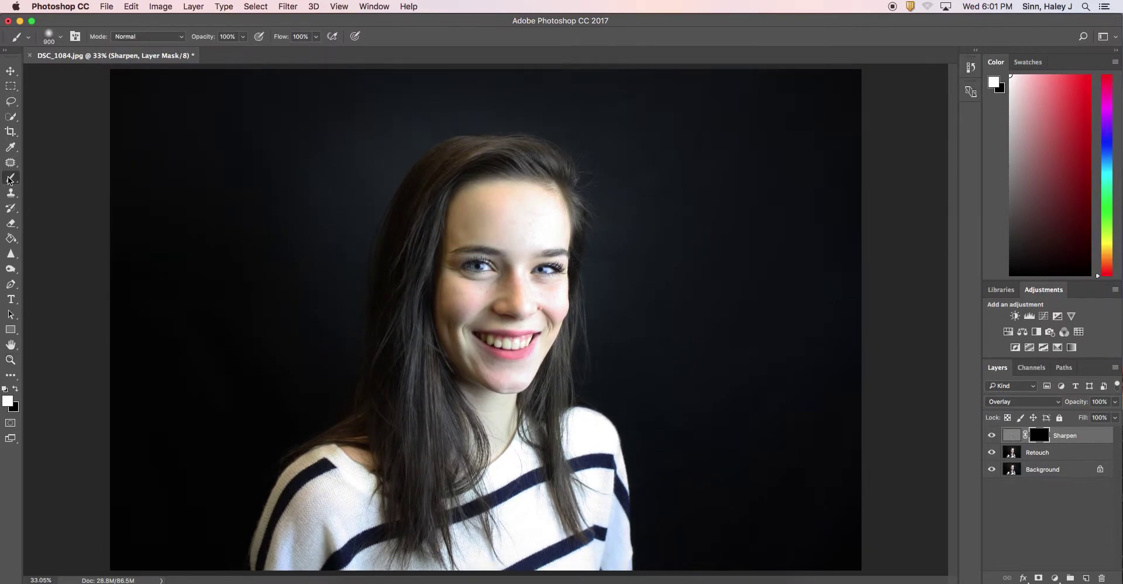
{"action": "left_click", "coordinate": [62, 41]}
{"action": "left_click", "coordinate": [26, 153]}
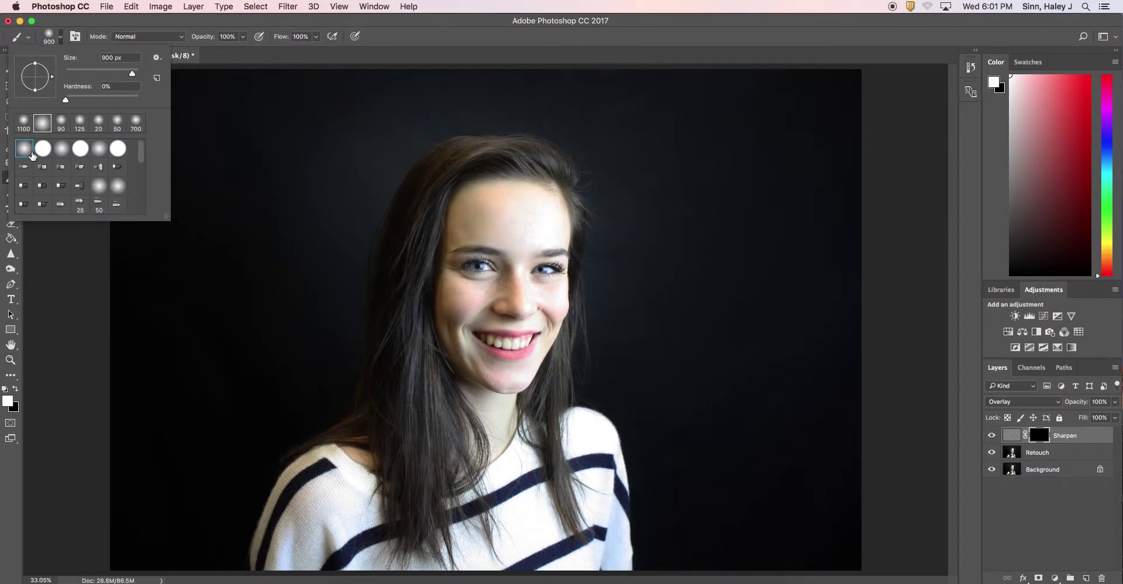
{"action": "left_click", "coordinate": [63, 38]}
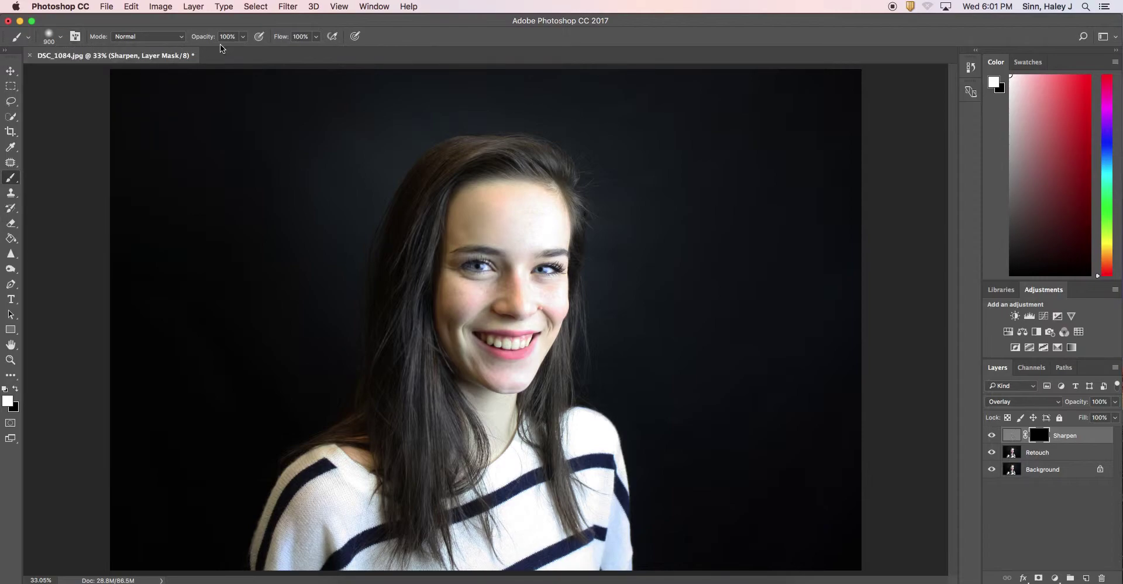
{"action": "left_click", "coordinate": [244, 38]}
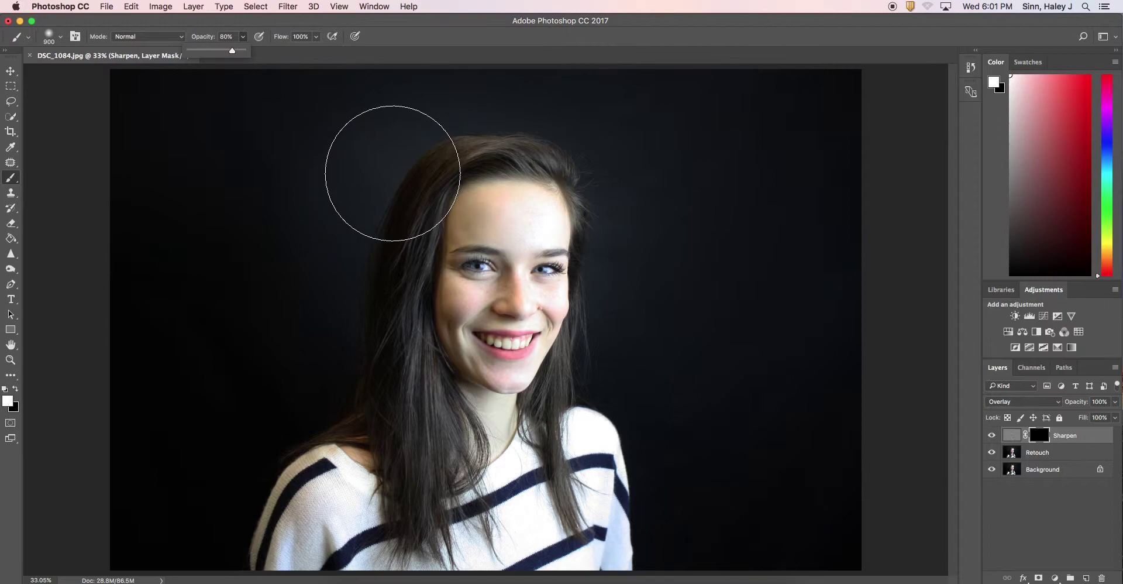
- Paint white on the Sharpen mask over the hair on top of the head and along its left side, with a 250 px brush
{"action": "key", "text": "["}
{"action": "key", "text": "["}
{"action": "key", "text": "["}
{"action": "key", "text": "["}
{"action": "key", "text": "["}
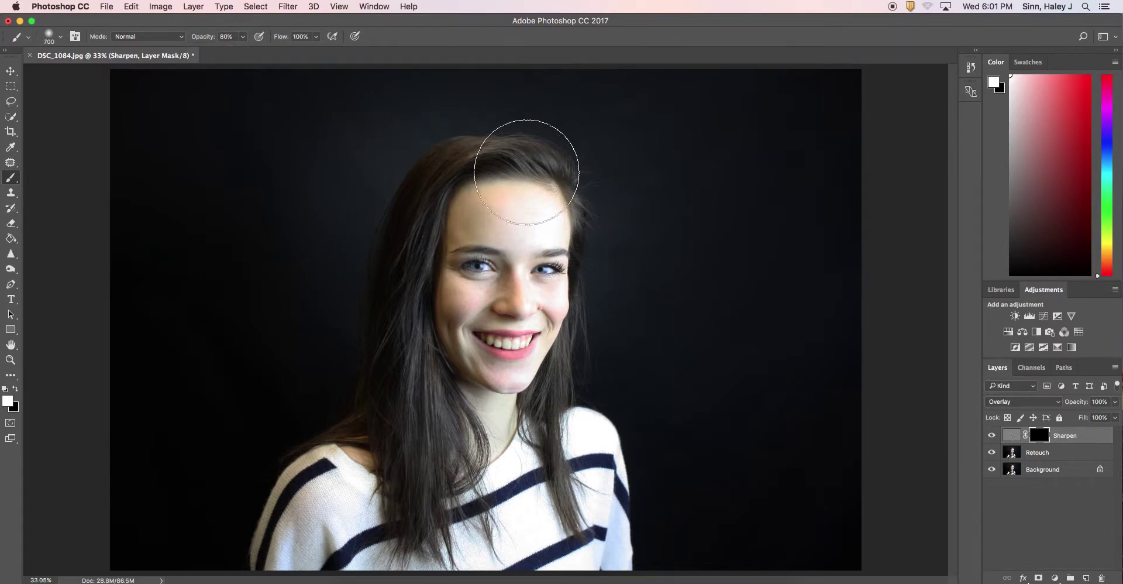
{"action": "key", "text": "["}
{"action": "key", "text": "["}
{"action": "mouse_move", "coordinate": [554, 170]}
{"action": "left_mouse_down"}
{"action": "mouse_move", "coordinate": [494, 160]}
{"action": "mouse_move", "coordinate": [518, 163]}
{"action": "mouse_move", "coordinate": [457, 169]}
{"action": "left_mouse_up"}
{"action": "mouse_move", "coordinate": [395, 289]}
{"action": "left_mouse_down"}
{"action": "mouse_move", "coordinate": [424, 219]}
{"action": "mouse_move", "coordinate": [410, 323]}
{"action": "mouse_move", "coordinate": [457, 455]}
{"action": "mouse_move", "coordinate": [459, 421]}
{"action": "mouse_move", "coordinate": [426, 474]}
{"action": "mouse_move", "coordinate": [418, 368]}
{"action": "mouse_move", "coordinate": [383, 360]}
{"action": "mouse_move", "coordinate": [344, 436]}
{"action": "mouse_move", "coordinate": [303, 448]}
{"action": "mouse_move", "coordinate": [404, 449]}
{"action": "mouse_move", "coordinate": [403, 529]}
{"action": "mouse_move", "coordinate": [430, 420]}
{"action": "mouse_move", "coordinate": [442, 560]}
{"action": "mouse_move", "coordinate": [450, 442]}
{"action": "mouse_move", "coordinate": [475, 516]}
{"action": "mouse_move", "coordinate": [464, 434]}
{"action": "mouse_move", "coordinate": [475, 515]}
{"action": "mouse_move", "coordinate": [438, 464]}
{"action": "mouse_move", "coordinate": [456, 407]}
{"action": "left_mouse_up"}
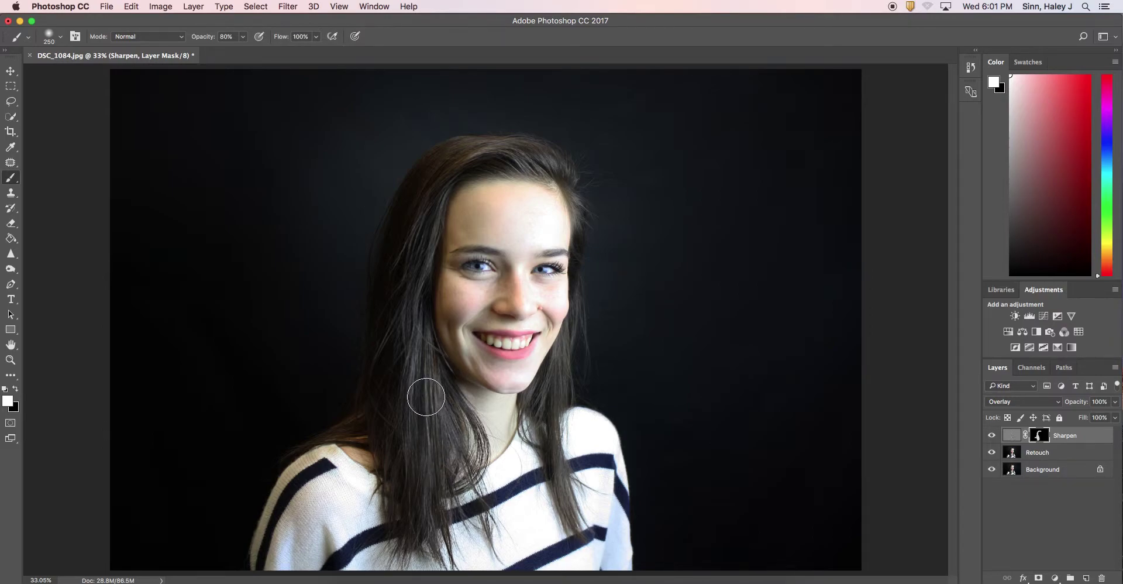
- Paint the sharpening into the hair along the right edge of the face with a 150 px brush
{"action": "key", "text": "p"}
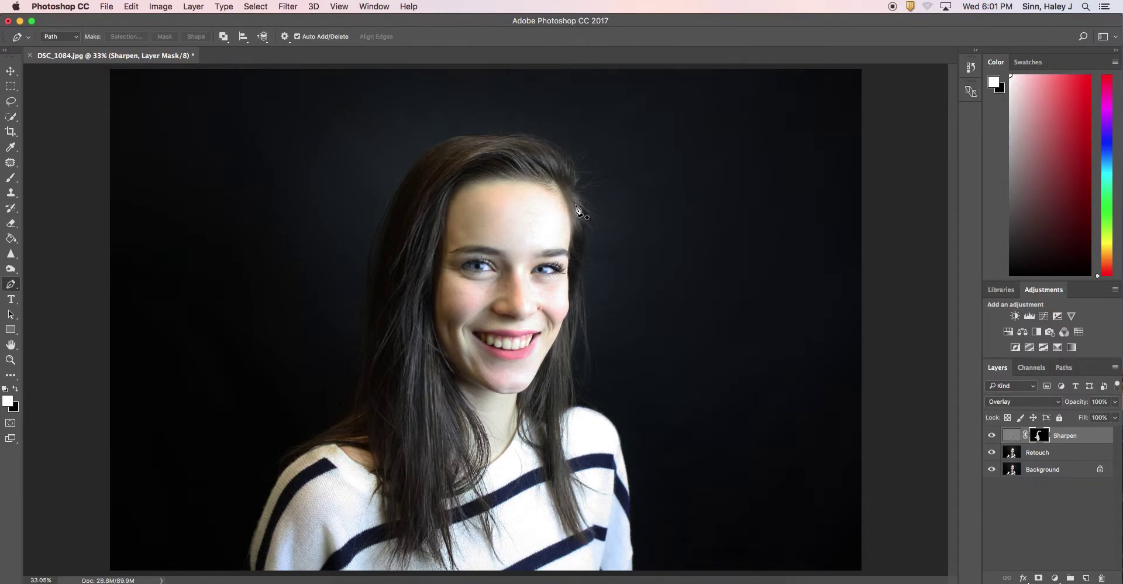
{"action": "left_click", "coordinate": [11, 163]}
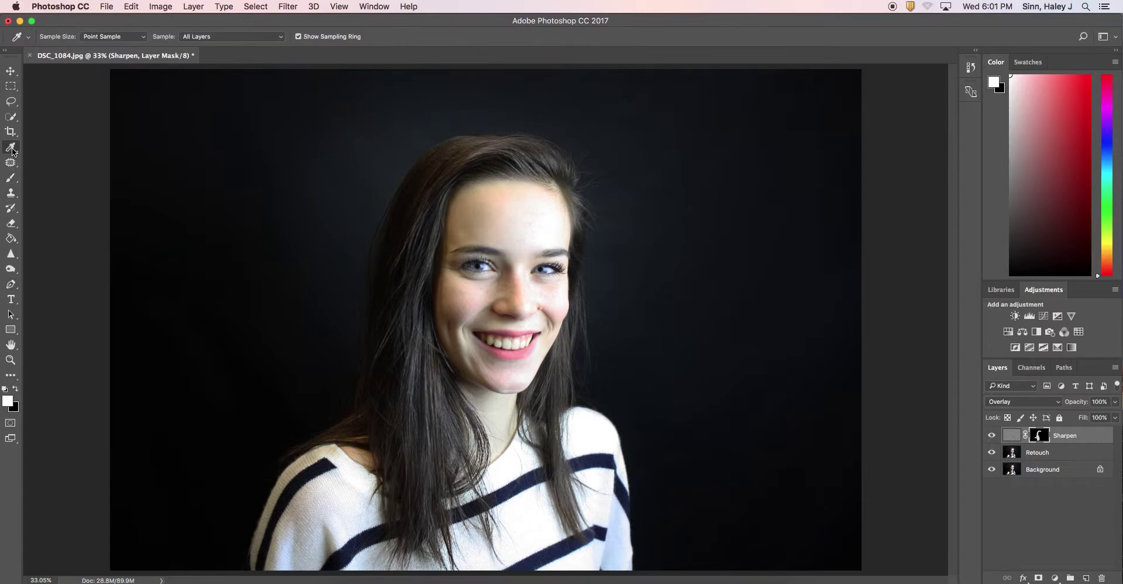
{"action": "left_click", "coordinate": [11, 177]}
{"action": "key", "text": "bracketleft"}
{"action": "key", "text": "bracketleft"}
{"action": "key", "text": "bracketleft"}
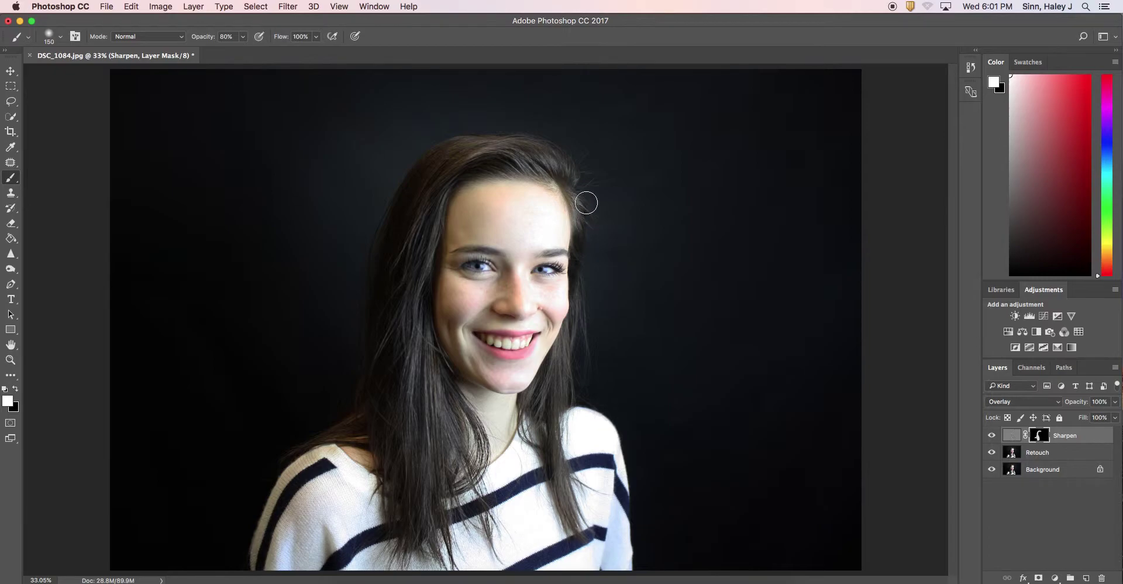
{"action": "mouse_move", "coordinate": [576, 221]}
{"action": "left_mouse_down"}
{"action": "mouse_move", "coordinate": [564, 374]}
{"action": "mouse_move", "coordinate": [572, 332]}
{"action": "left_mouse_up"}
- Paint the sharpening into the lower hair to the right of the neck with a 175 px brush
{"action": "key", "text": "bracketright"}
{"action": "key", "text": "bracketright"}
{"action": "key", "text": "bracketright"}
{"action": "key", "text": "bracketright"}
{"action": "key", "text": "bracketright"}
{"action": "key", "text": "bracketright"}
{"action": "key", "text": "bracketright"}
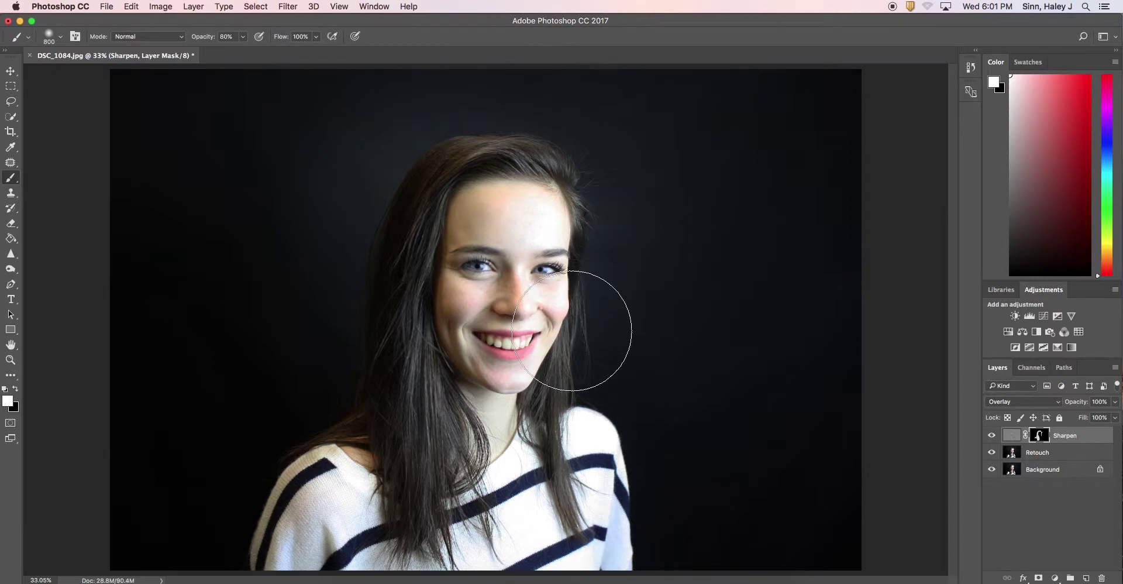
{"action": "key", "text": "bracketleft"}
{"action": "key", "text": "bracketleft"}
{"action": "key", "text": "bracketleft"}
{"action": "key", "text": "bracketleft"}
{"action": "key", "text": "bracketleft"}
{"action": "key", "text": "bracketleft"}
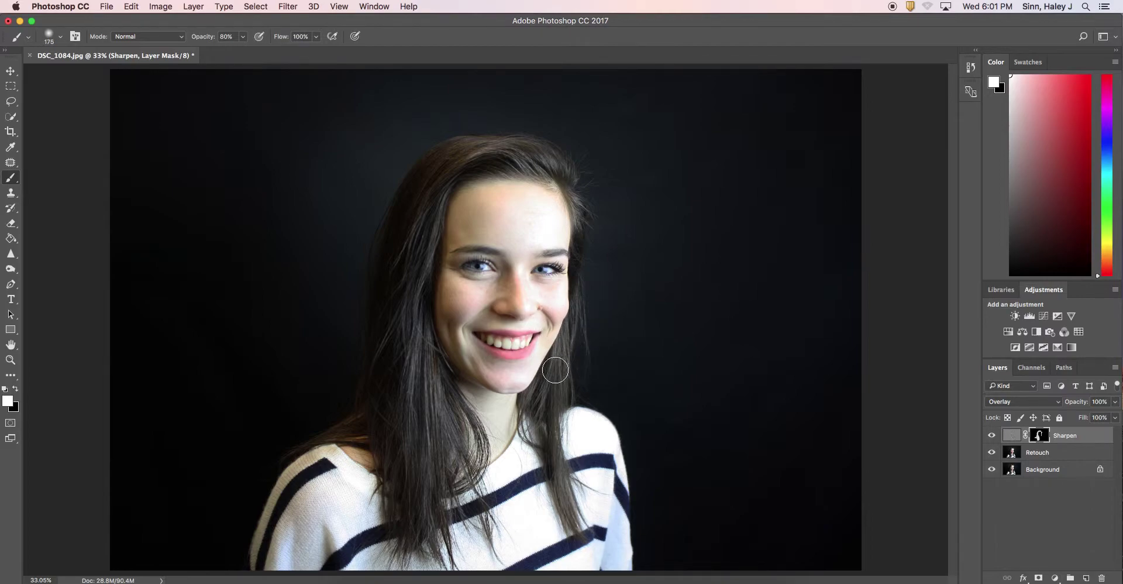
{"action": "mouse_move", "coordinate": [533, 422]}
{"action": "left_mouse_down"}
{"action": "mouse_move", "coordinate": [559, 407]}
{"action": "mouse_move", "coordinate": [574, 515]}
{"action": "mouse_move", "coordinate": [550, 428]}
{"action": "mouse_move", "coordinate": [579, 360]}
{"action": "mouse_move", "coordinate": [563, 390]}
{"action": "left_mouse_up"}
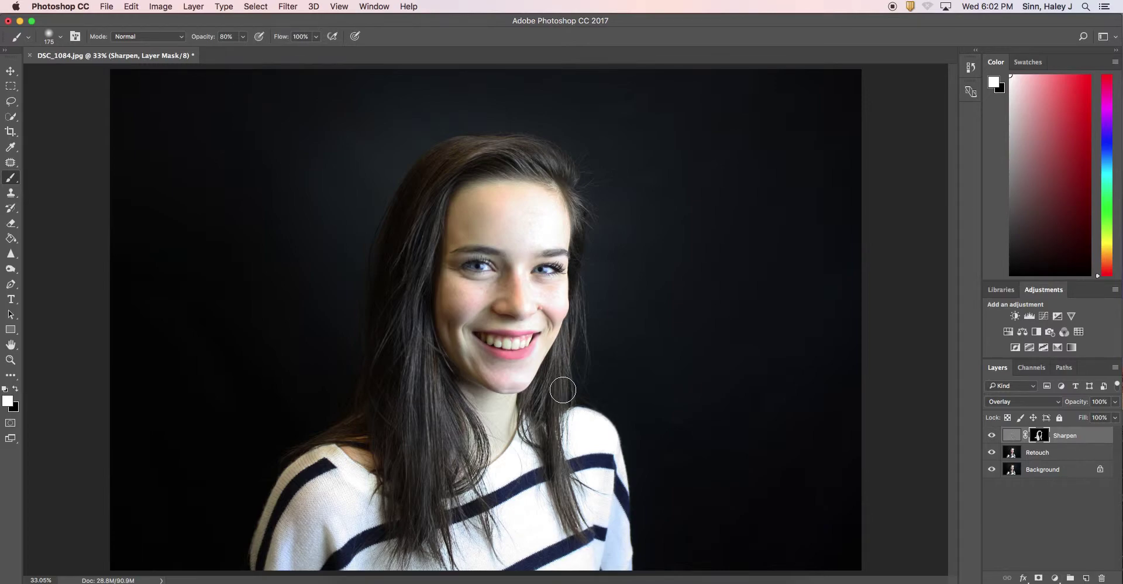
- Paint the sharpening into the eyes and both eyebrows with a much smaller brush, and reduce the brush size to 25 px
{"action": "key", "text": "bracketleft"}
{"action": "key", "text": "bracketleft"}
{"action": "key", "text": "bracketleft"}
{"action": "key", "text": "bracketleft"}
{"action": "key", "text": "bracketleft"}
{"action": "key", "text": "bracketleft"}
{"action": "key", "text": "bracketleft"}
{"action": "key", "text": "bracketleft"}
{"action": "key", "text": "bracketleft"}
{"action": "key", "text": "bracketleft"}
{"action": "left_click_drag", "start_coordinate": [550, 268], "coordinate": [556, 272]}
{"action": "left_click_drag", "start_coordinate": [491, 252], "coordinate": [458, 253]}
{"action": "left_click_drag", "start_coordinate": [530, 256], "coordinate": [564, 254]}
{"action": "key", "text": "bracketleft"}
{"action": "key", "text": "bracketleft"}
{"action": "key", "text": "bracketleft"}
{"action": "key", "text": "bracketleft"}
{"action": "key", "text": "bracketleft"}
{"action": "key", "text": "bracketright"}
{"action": "key", "text": "bracketright"}
- Compare the portrait with and without the masked sharpening by toggling the Sharpen layer's visibility
{"action": "left_click", "coordinate": [992, 435]}
{"action": "left_click", "coordinate": [993, 436]}
{"action": "left_click", "coordinate": [992, 436]}
{"action": "left_click", "coordinate": [992, 436]}
{"action": "left_click", "coordinate": [993, 436]}
{"action": "left_click", "coordinate": [992, 436]}
{"action": "left_click", "coordinate": [992, 437]}
{"action": "left_click", "coordinate": [993, 437]}
{"action": "left_click", "coordinate": [993, 437]}
- Try the Sharpen layer at 70% opacity and restore it to 100%
{"action": "left_click", "coordinate": [1115, 417]}
{"action": "left_click_drag", "start_coordinate": [1113, 419], "coordinate": [1105, 419]}
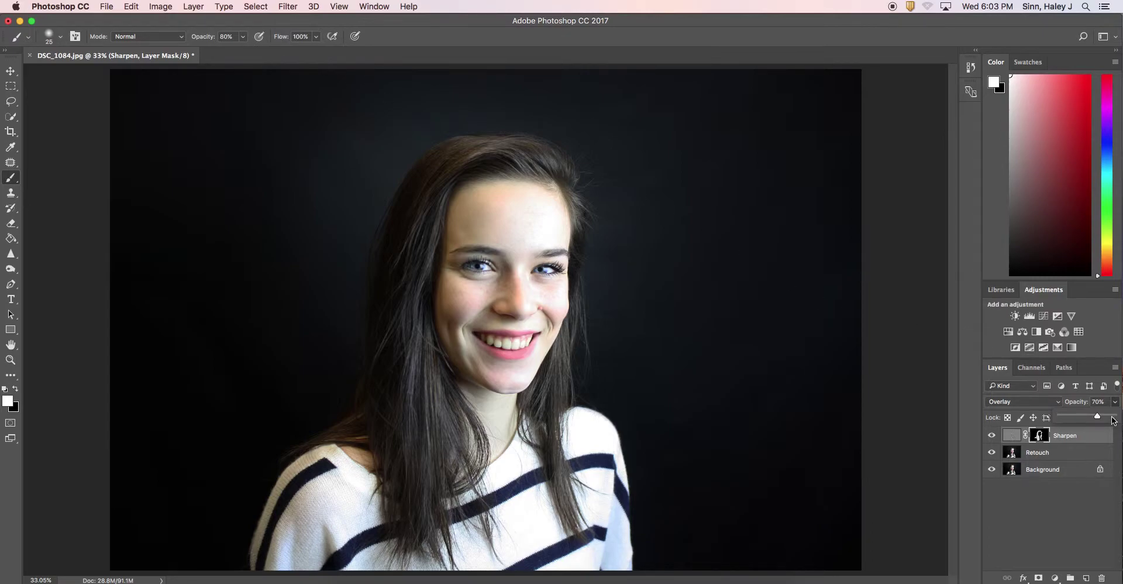
{"action": "left_click_drag", "start_coordinate": [1098, 416], "coordinate": [1114, 418]}
{"action": "left_click", "coordinate": [1094, 440]}
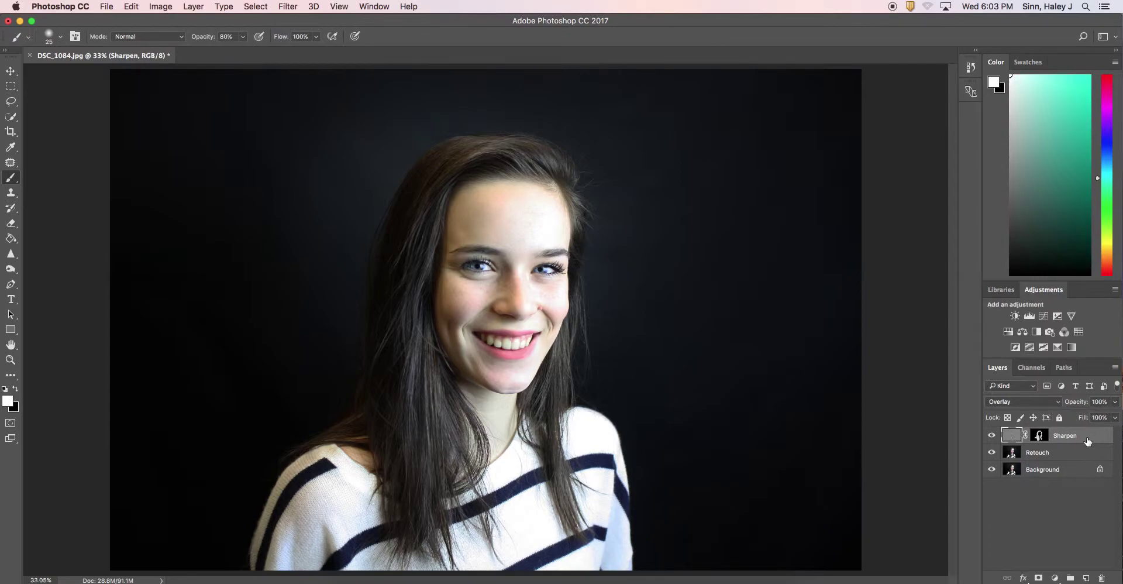
- Duplicate the Retouch layer and rename the copy Soften
{"action": "left_click", "coordinate": [1063, 457]}
{"action": "mouse_move", "coordinate": [1068, 456]}
{"action": "left_mouse_down"}
{"action": "mouse_move", "coordinate": [1089, 486]}
{"action": "mouse_move", "coordinate": [1087, 578]}
{"action": "left_mouse_up"}
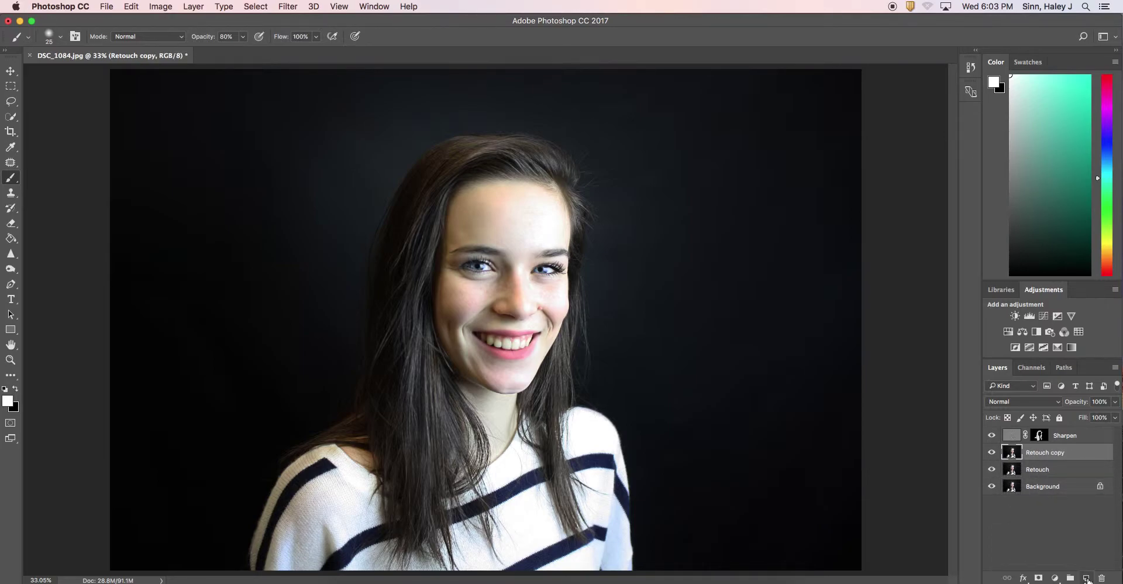
{"action": "double_click", "coordinate": [1048, 453]}
{"action": "type", "text": "Soften"}
{"action": "left_click", "coordinate": [1057, 458]}
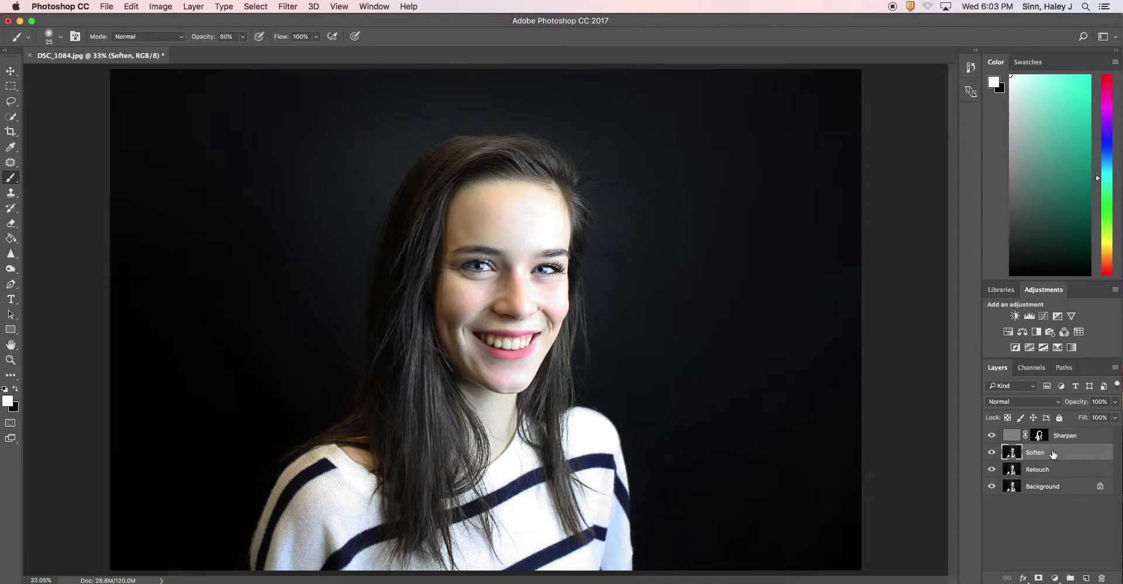
- Apply a High Pass filter with a radius of 7.6 pixels to the Soften layer
{"action": "left_click", "coordinate": [287, 7]}
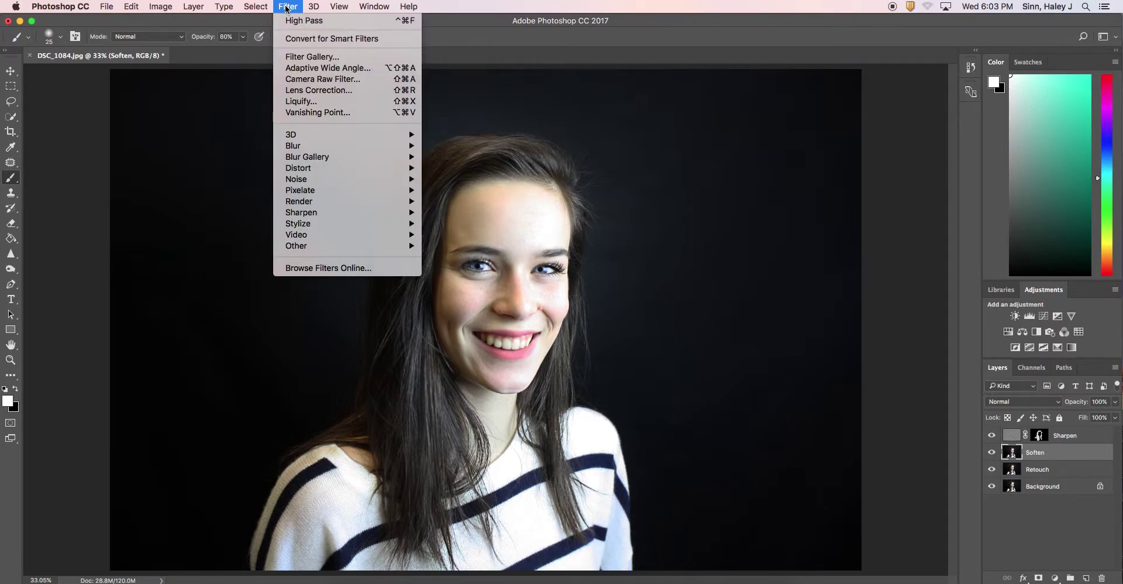
{"action": "mouse_move", "coordinate": [311, 246]}
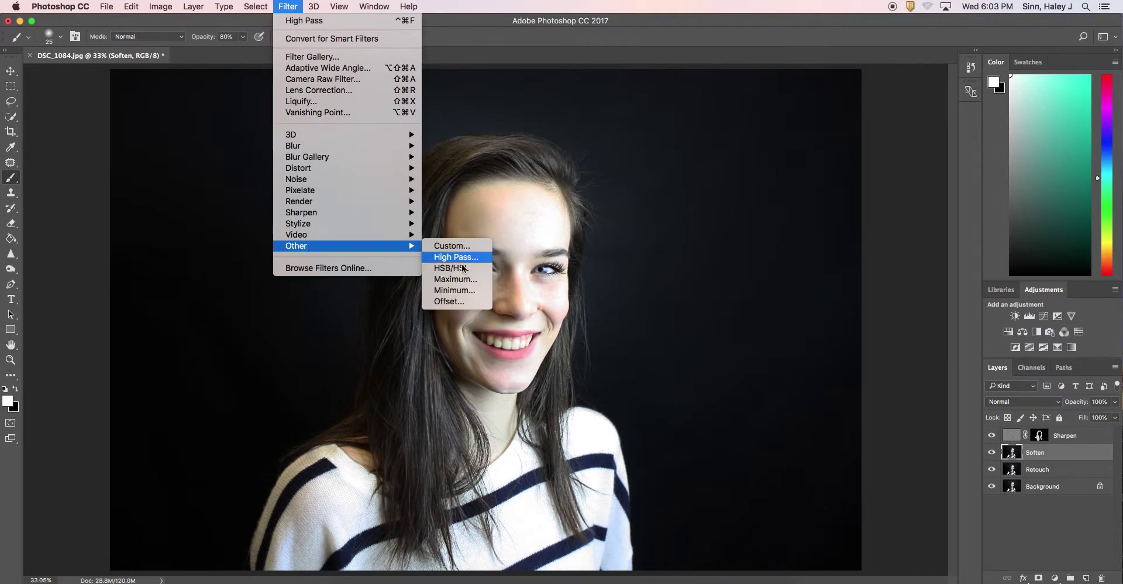
{"action": "left_click", "coordinate": [485, 260]}
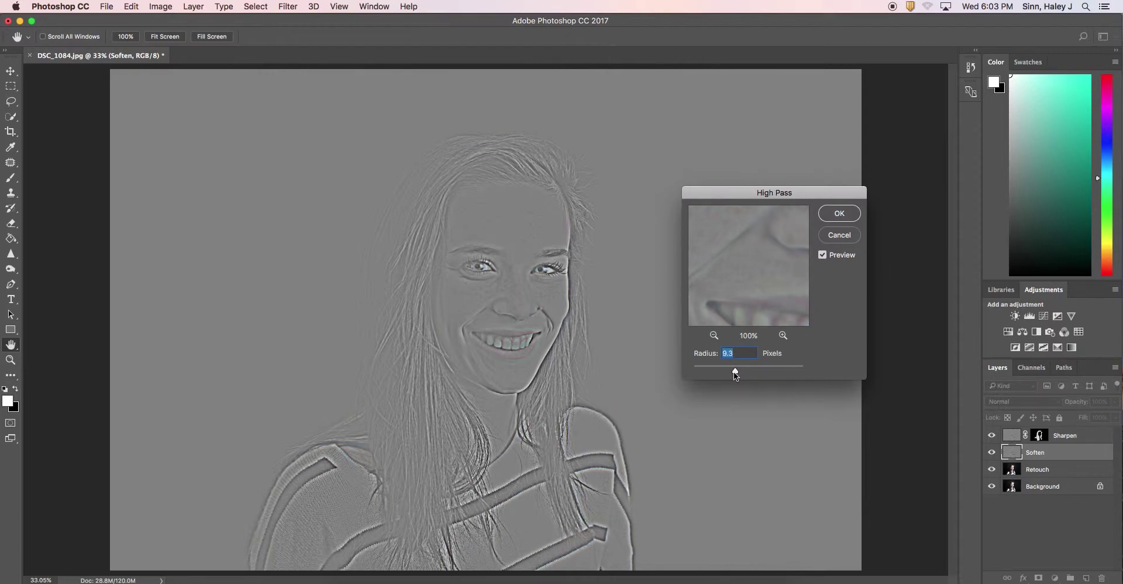
{"action": "left_click_drag", "start_coordinate": [745, 371], "coordinate": [746, 371]}
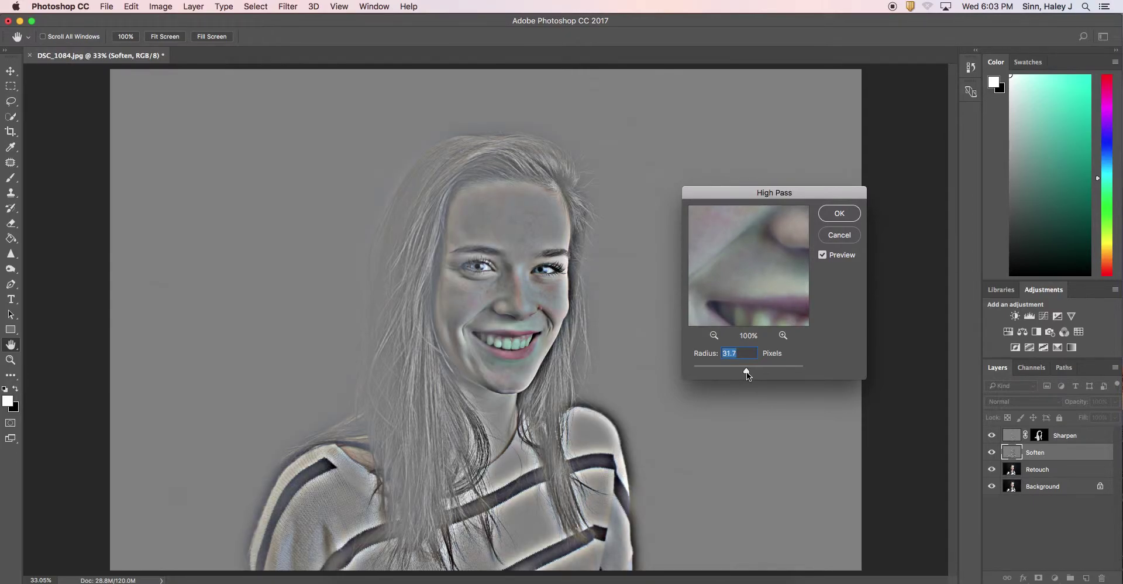
{"action": "left_click_drag", "start_coordinate": [725, 368], "coordinate": [728, 368]}
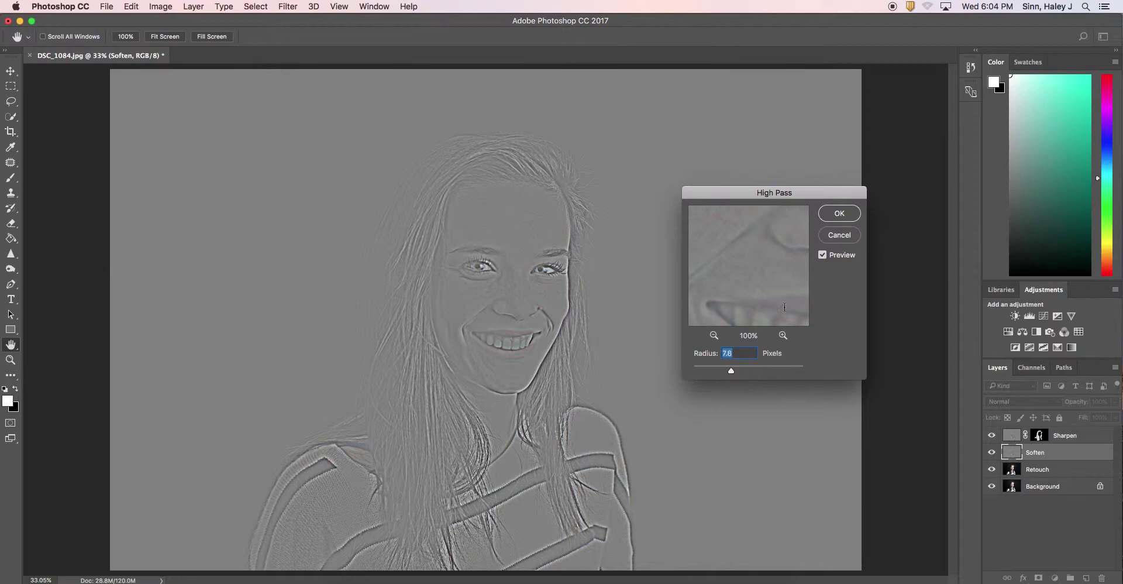
{"action": "left_click", "coordinate": [840, 213]}
{"action": "key", "text": "b"}
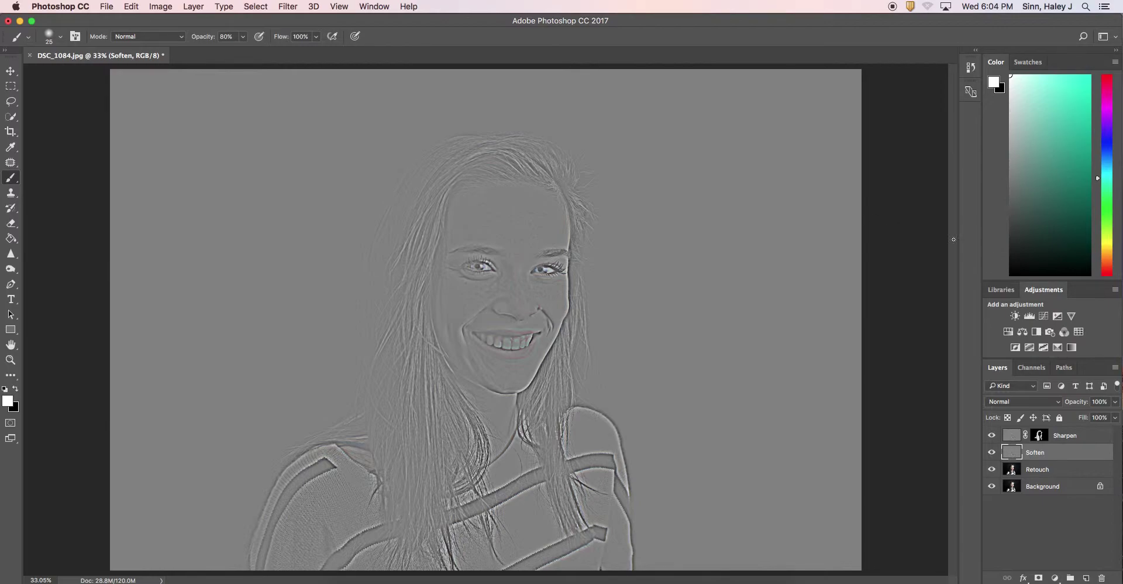
{"action": "left_click", "coordinate": [1058, 402]}
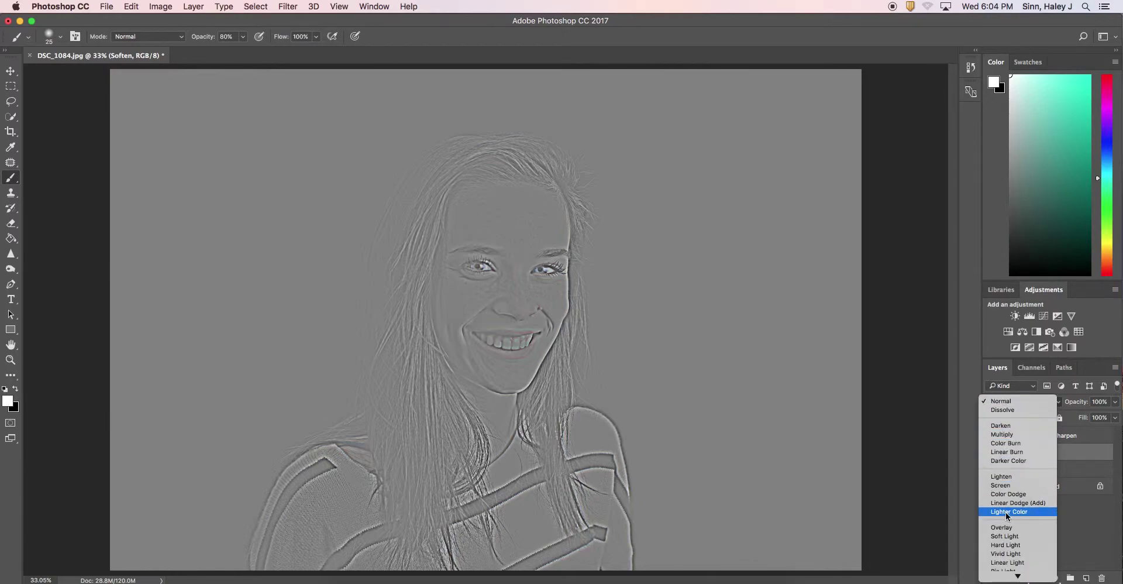
{"action": "left_click", "coordinate": [974, 396]}
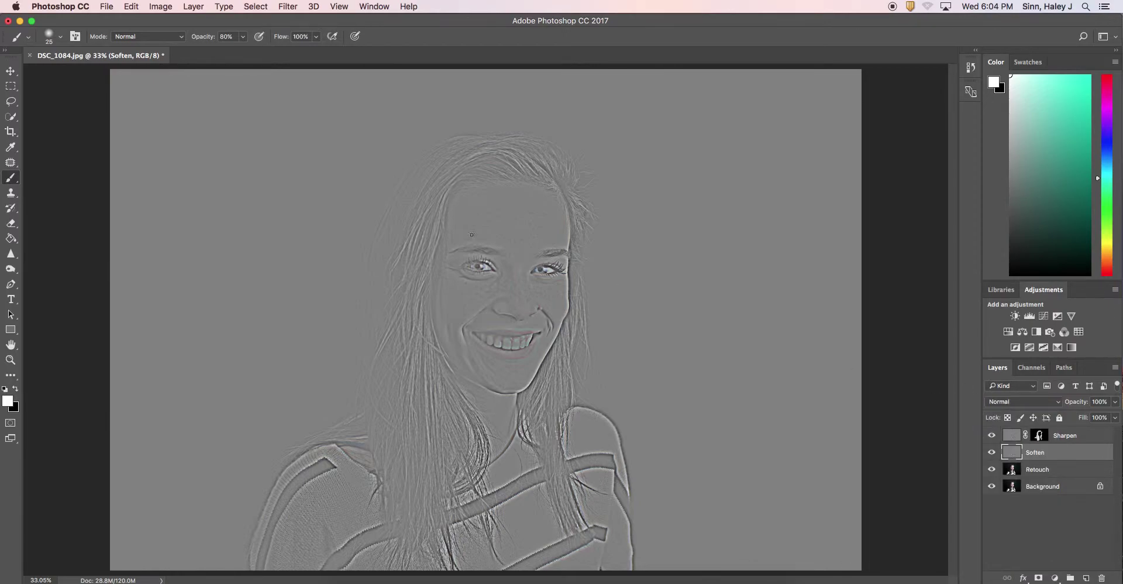
{"action": "left_click", "coordinate": [165, 8]}
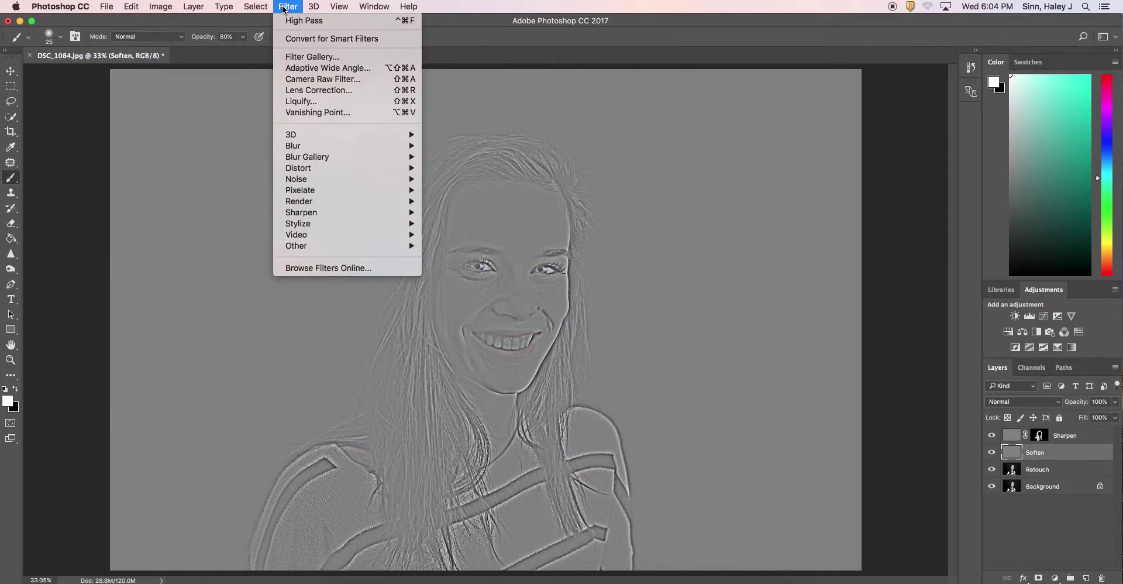
{"action": "mouse_move", "coordinate": [168, 8]}
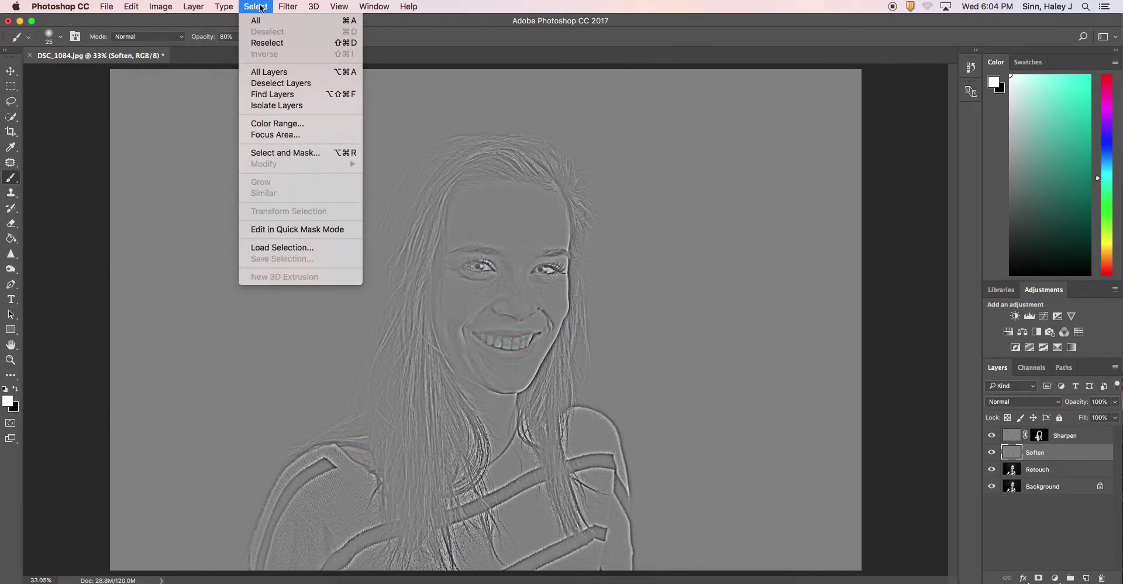
{"action": "left_click", "coordinate": [257, 7]}
{"action": "left_click", "coordinate": [172, 8]}
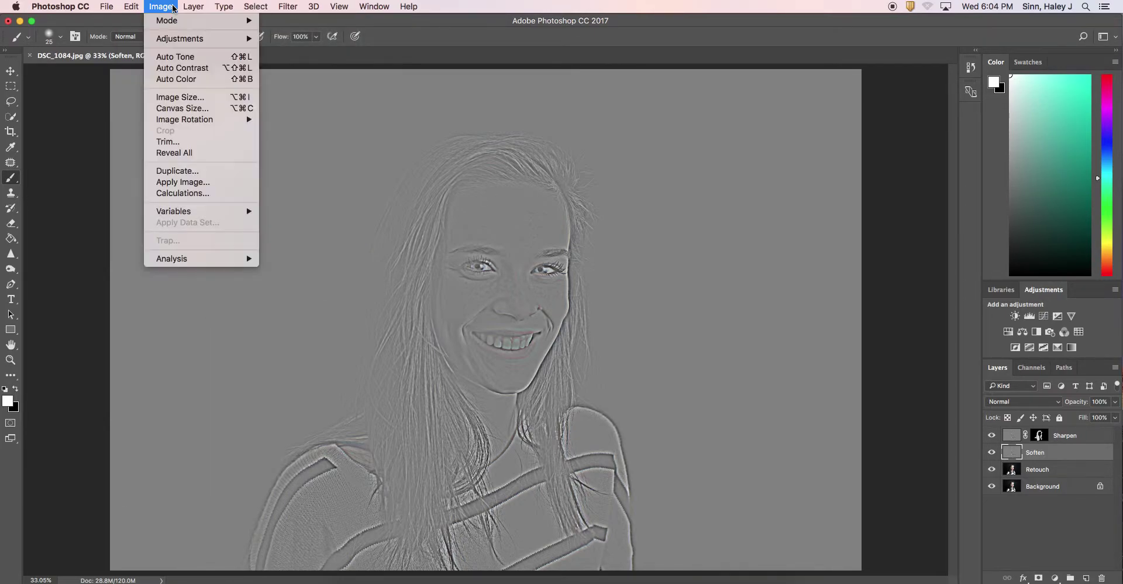
{"action": "left_click", "coordinate": [289, 7]}
{"action": "left_click", "coordinate": [264, 7]}
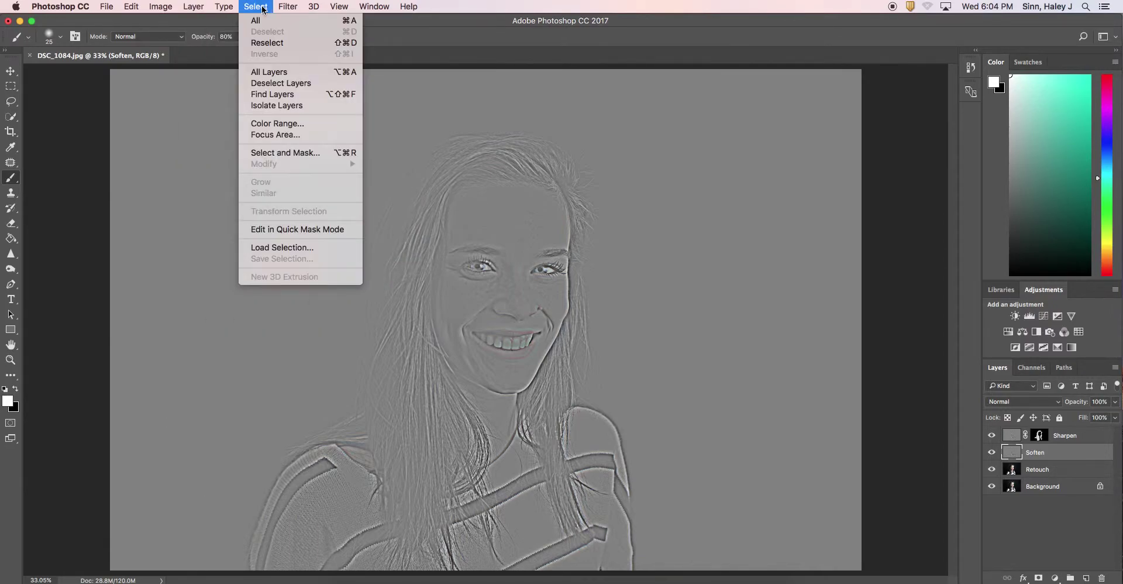
{"action": "left_click", "coordinate": [261, 7]}
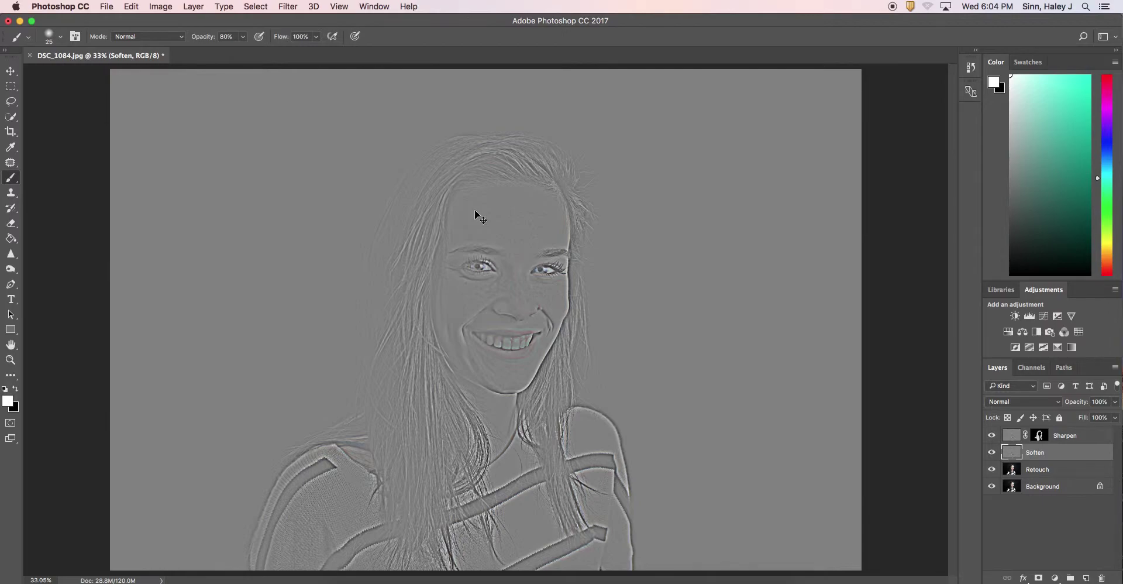
- Invert the Soften layer and set its blend mode to Overlay
{"action": "key", "text": "super+i"}
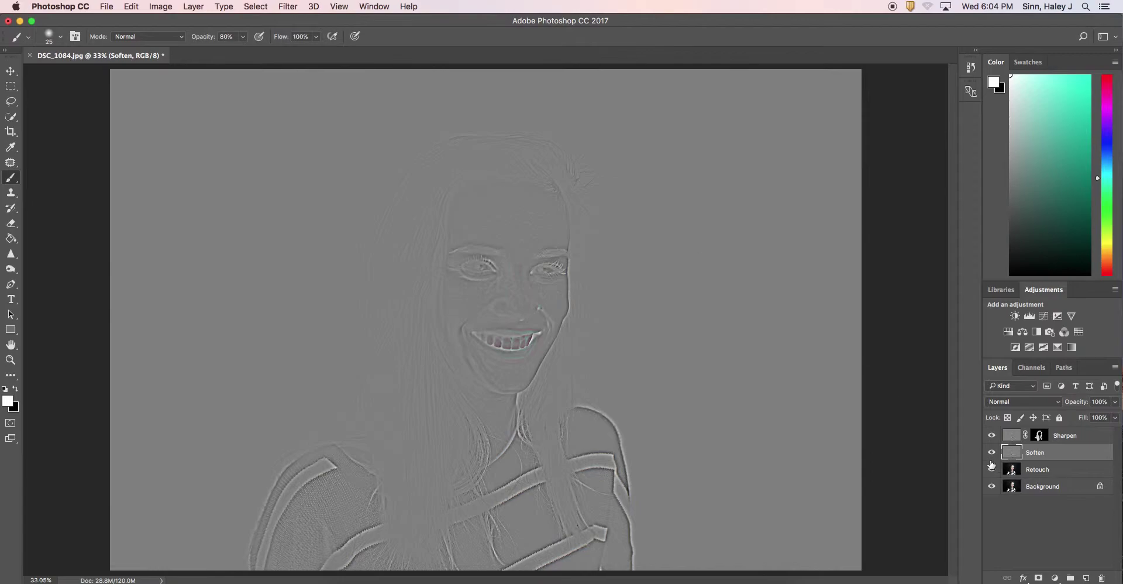
{"action": "left_click", "coordinate": [1012, 402]}
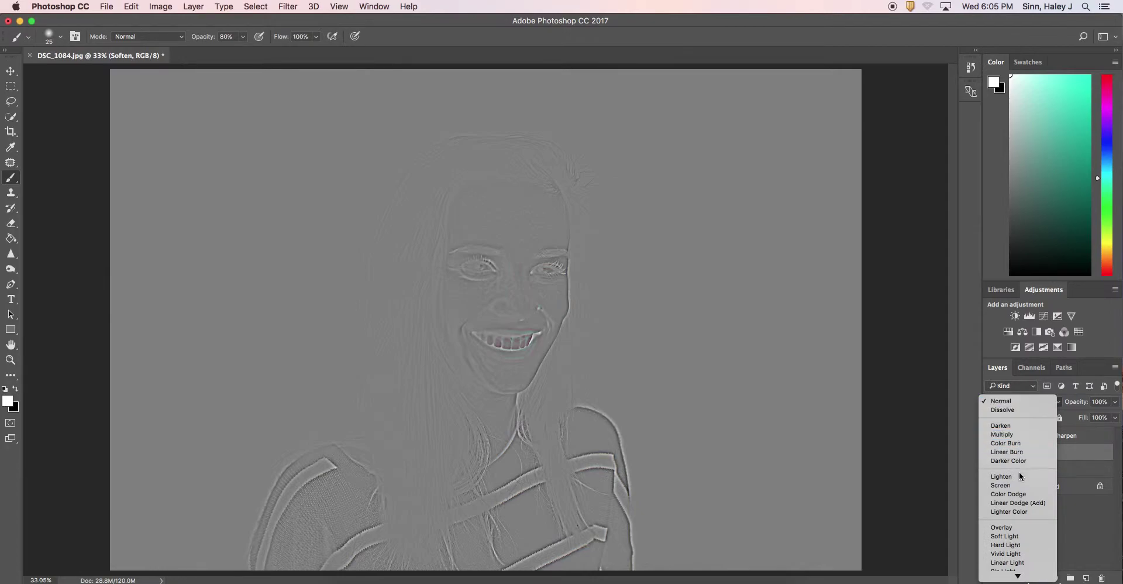
{"action": "left_click", "coordinate": [1016, 529]}
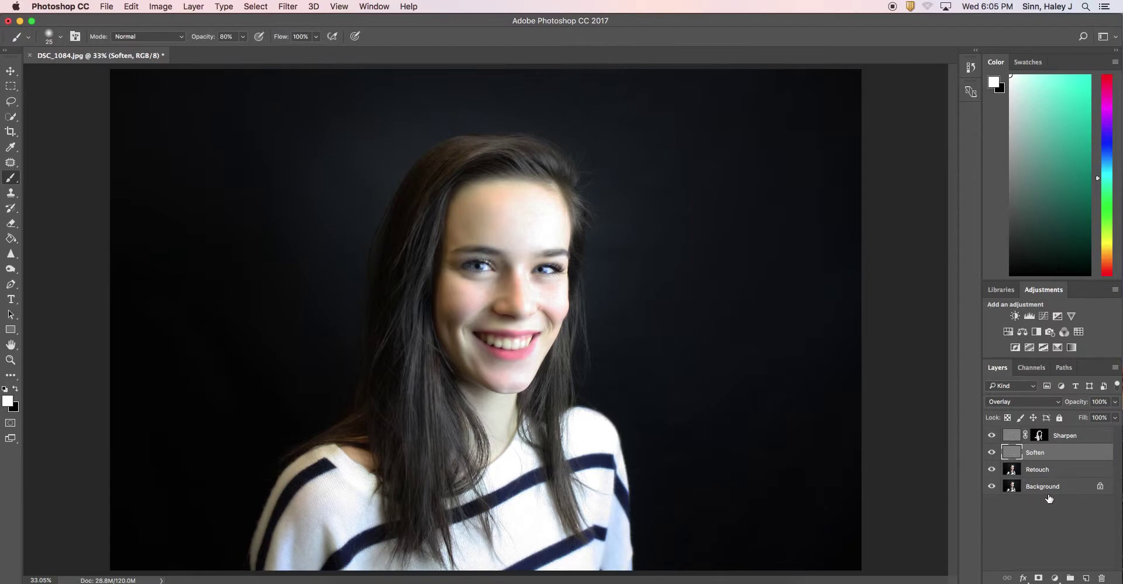
- Add a layer mask to the Soften layer and fill the mask with black
{"action": "left_click", "coordinate": [1039, 578]}
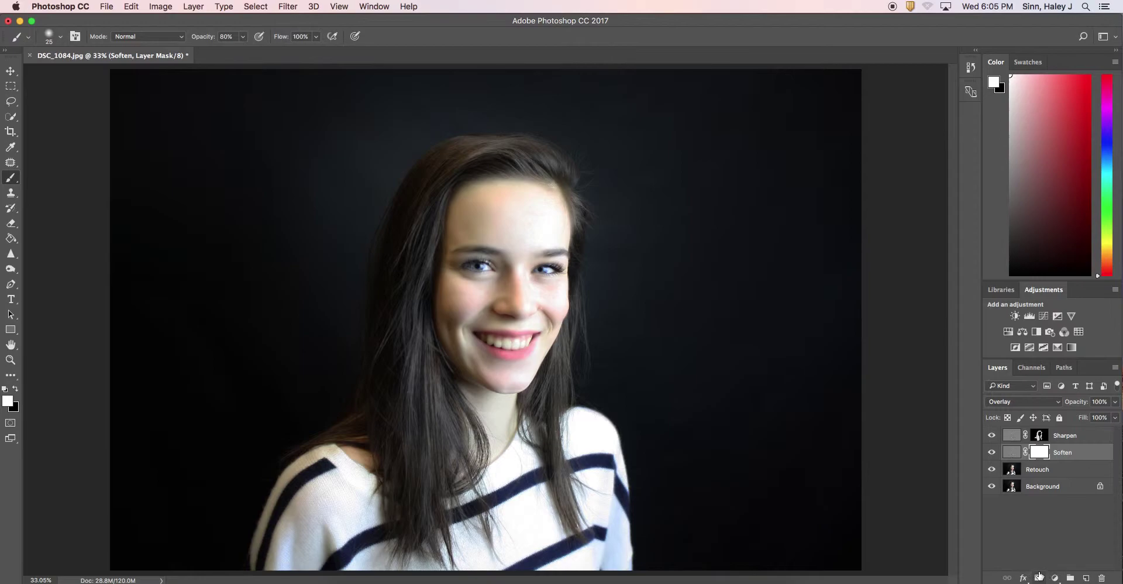
{"action": "left_click", "coordinate": [993, 453]}
{"action": "left_click", "coordinate": [992, 454]}
{"action": "left_click", "coordinate": [11, 240]}
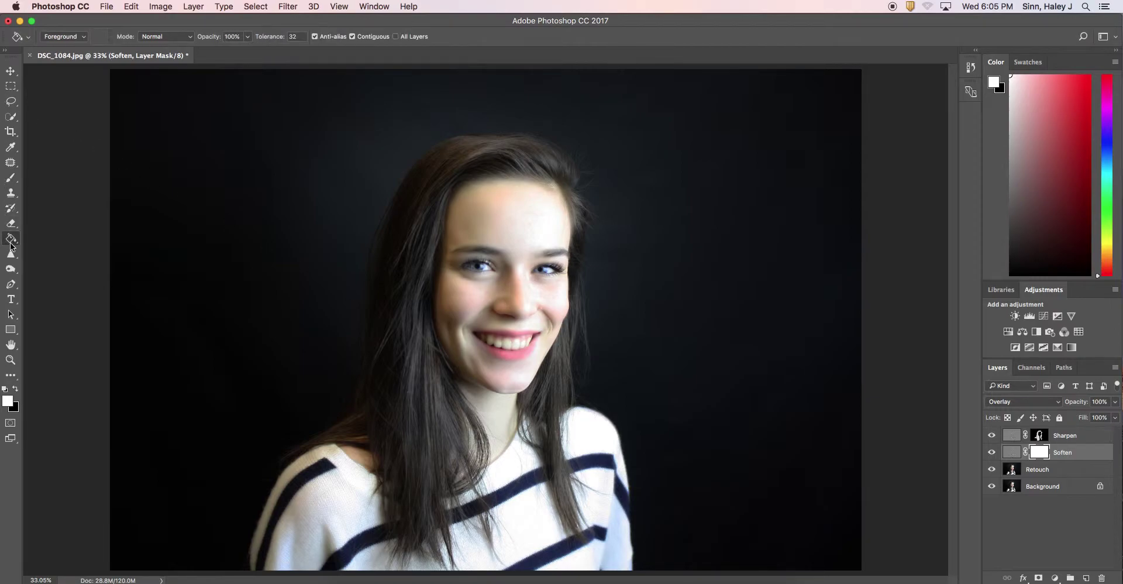
{"action": "left_click", "coordinate": [16, 390]}
{"action": "left_click", "coordinate": [386, 257]}
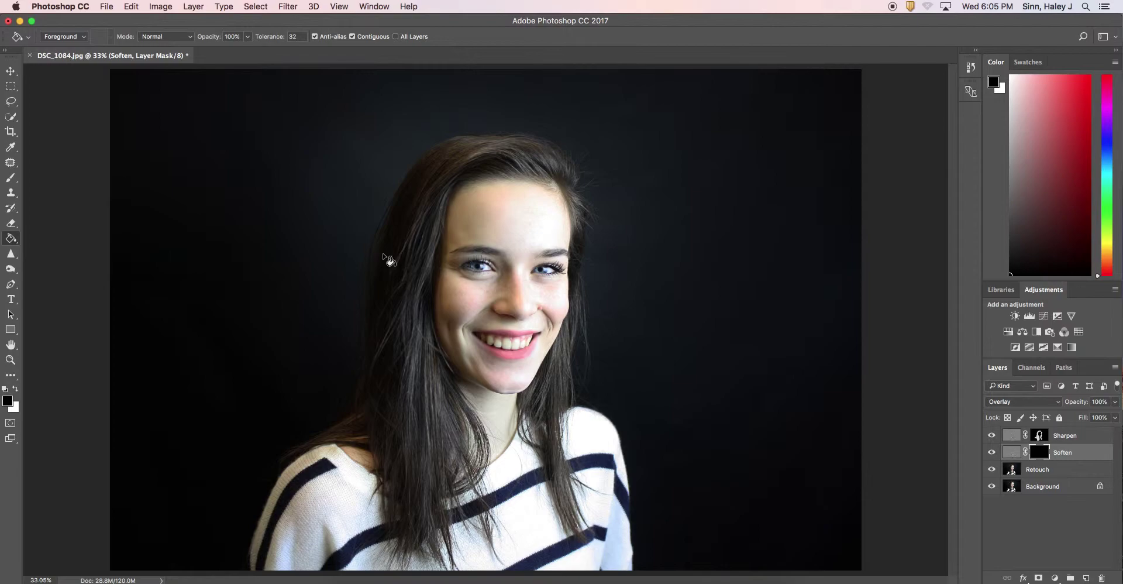
- Set up a white brush at 50% opacity and a size of 200 for painting on the Soften mask
{"action": "left_click", "coordinate": [16, 390]}
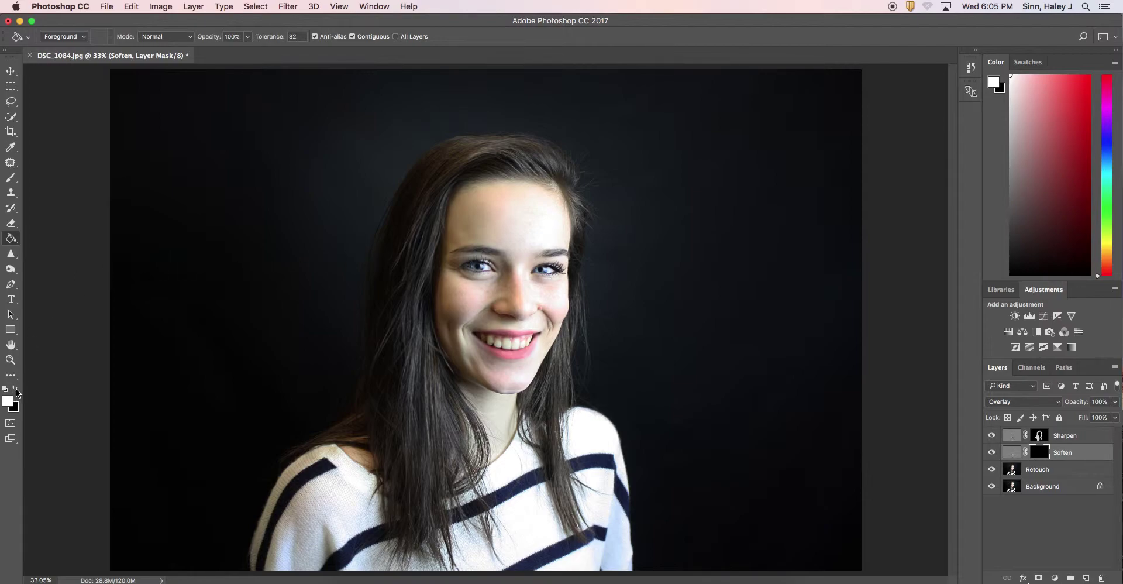
{"action": "left_click", "coordinate": [11, 178]}
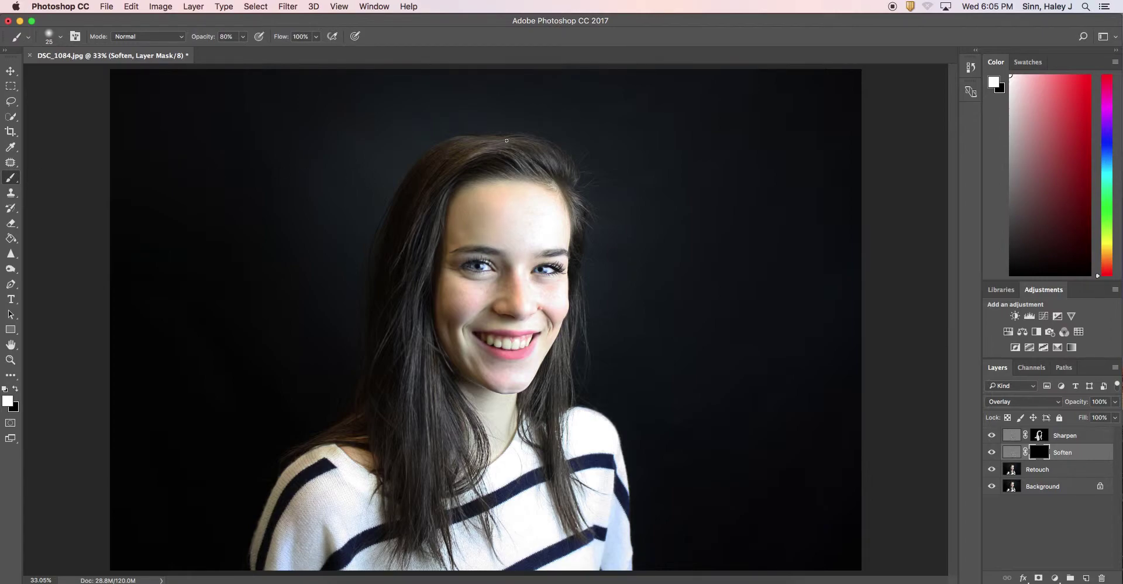
{"action": "left_click", "coordinate": [243, 37]}
{"action": "left_click", "coordinate": [256, 32]}
{"action": "key", "text": "bracketright"}
{"action": "key", "text": "bracketright"}
{"action": "key", "text": "bracketright"}
{"action": "key", "text": "bracketright"}
{"action": "key", "text": "bracketright"}
{"action": "key", "text": "bracketright"}
{"action": "key", "text": "bracketright"}
{"action": "key", "text": "bracketright"}
{"action": "key", "text": "bracketright"}
{"action": "key", "text": "bracketright"}
{"action": "key", "text": "bracketleft"}
{"action": "key", "text": "bracketleft"}
- Paint white over the forehead on the Soften mask to reveal the softening there
{"action": "left_click", "coordinate": [11, 360]}
{"action": "left_click_drag", "start_coordinate": [490, 327], "coordinate": [522, 279]}
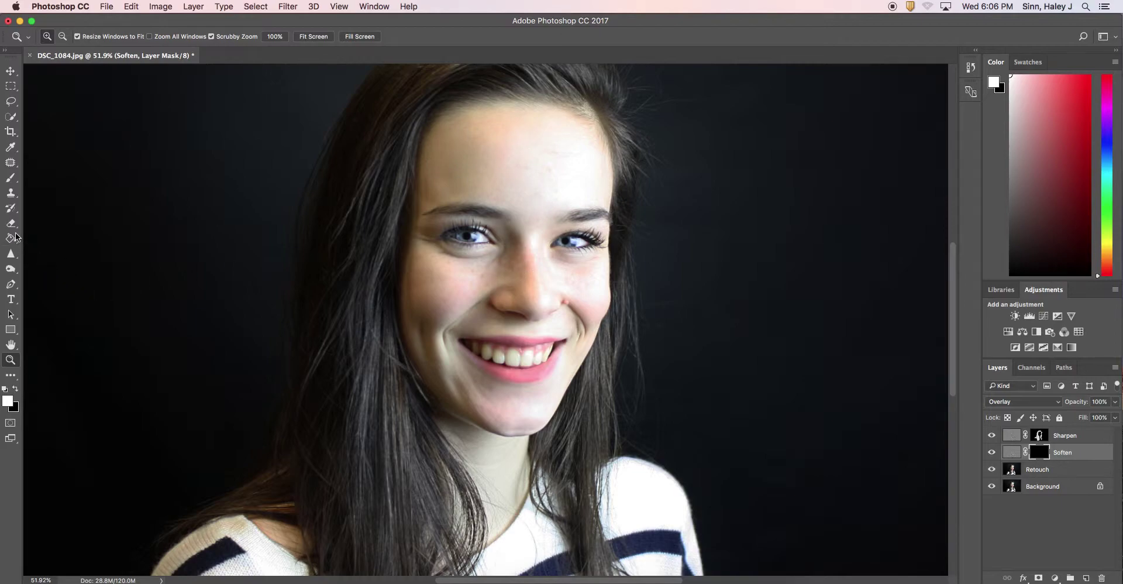
{"action": "left_click", "coordinate": [12, 182]}
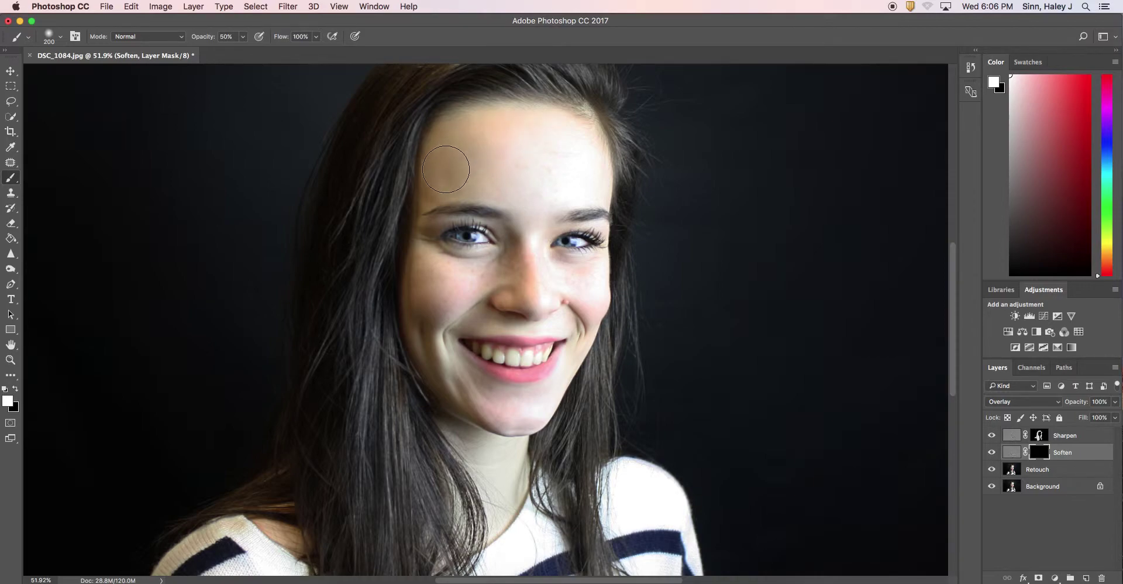
{"action": "mouse_move", "coordinate": [535, 185]}
{"action": "left_mouse_down"}
{"action": "mouse_move", "coordinate": [558, 164]}
{"action": "mouse_move", "coordinate": [523, 153]}
{"action": "mouse_move", "coordinate": [571, 155]}
{"action": "left_mouse_up"}
- Paint softening over the nose and the smaller areas of facial skin on the Soften mask, adjusting the brush down to size 70
{"action": "key", "text": "bracketleft"}
{"action": "key", "text": "bracketleft"}
{"action": "key", "text": "bracketleft"}
{"action": "key", "text": "bracketleft"}
{"action": "mouse_move", "coordinate": [536, 266]}
{"action": "left_mouse_down"}
{"action": "mouse_move", "coordinate": [537, 301]}
{"action": "mouse_move", "coordinate": [511, 306]}
{"action": "left_mouse_up"}
{"action": "key", "text": "bracketleft"}
{"action": "key", "text": "bracketleft"}
{"action": "key", "text": "bracketleft"}
{"action": "key", "text": "bracketleft"}
{"action": "key", "text": "bracketleft"}
{"action": "key", "text": "bracketleft"}
{"action": "key", "text": "bracketleft"}
{"action": "key", "text": "bracketright"}
{"action": "key", "text": "bracketright"}
{"action": "key", "text": "bracketright"}
{"action": "key", "text": "bracketright"}
{"action": "key", "text": "bracketright"}
{"action": "key", "text": "bracketleft"}
{"action": "key", "text": "bracketleft"}
{"action": "key", "text": "bracketleft"}
{"action": "key", "text": "bracketleft"}
{"action": "key", "text": "bracketleft"}
{"action": "key", "text": "bracketleft"}
{"action": "key", "text": "bracketleft"}
{"action": "key", "text": "bracketleft"}
{"action": "key", "text": "bracketleft"}
{"action": "key", "text": "bracketright"}
{"action": "key", "text": "bracketright"}
{"action": "key", "text": "bracketright"}
- Compare the portrait with and without the skin softening by toggling the Soften layer's visibility
{"action": "left_click", "coordinate": [993, 454]}
{"action": "left_click", "coordinate": [992, 453]}
{"action": "left_click", "coordinate": [993, 454]}
{"action": "left_click", "coordinate": [992, 454]}
{"action": "left_click", "coordinate": [993, 454]}
{"action": "left_click", "coordinate": [992, 453]}
{"action": "left_click", "coordinate": [993, 453]}
{"action": "left_click", "coordinate": [992, 453]}
{"action": "left_click", "coordinate": [993, 453]}
{"action": "left_click", "coordinate": [992, 453]}
{"action": "left_click", "coordinate": [992, 453]}
{"action": "left_click", "coordinate": [992, 454]}
{"action": "left_click", "coordinate": [992, 453]}
{"action": "left_click", "coordinate": [992, 453]}
{"action": "left_click", "coordinate": [992, 454]}
- Check the Soften layer's fill and opacity controls and deselect all layers
{"action": "left_click", "coordinate": [1115, 417]}
{"action": "mouse_move", "coordinate": [1113, 418]}
{"action": "left_mouse_down"}
{"action": "mouse_move", "coordinate": [1091, 418]}
{"action": "mouse_move", "coordinate": [1114, 417]}
{"action": "mouse_move", "coordinate": [1116, 405]}
{"action": "left_mouse_up"}
{"action": "left_click", "coordinate": [1074, 511]}
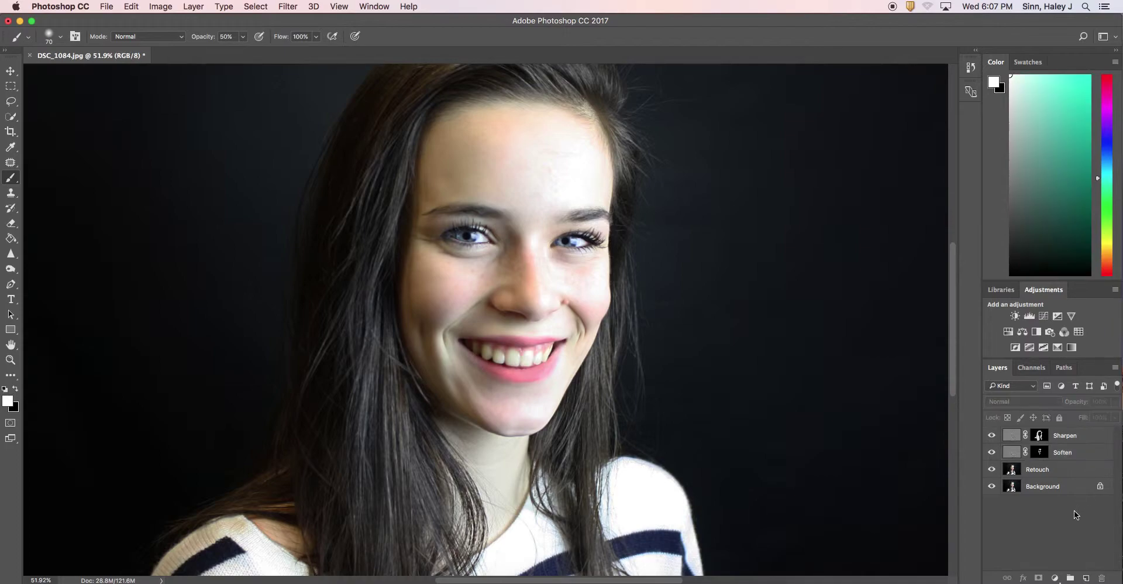
- Compare the original with the finished portrait by hiding the Retouch, Soften and Sharpen layers and showing them again
{"action": "left_click", "coordinate": [11, 360]}
{"action": "left_click_drag", "start_coordinate": [472, 327], "coordinate": [456, 336]}
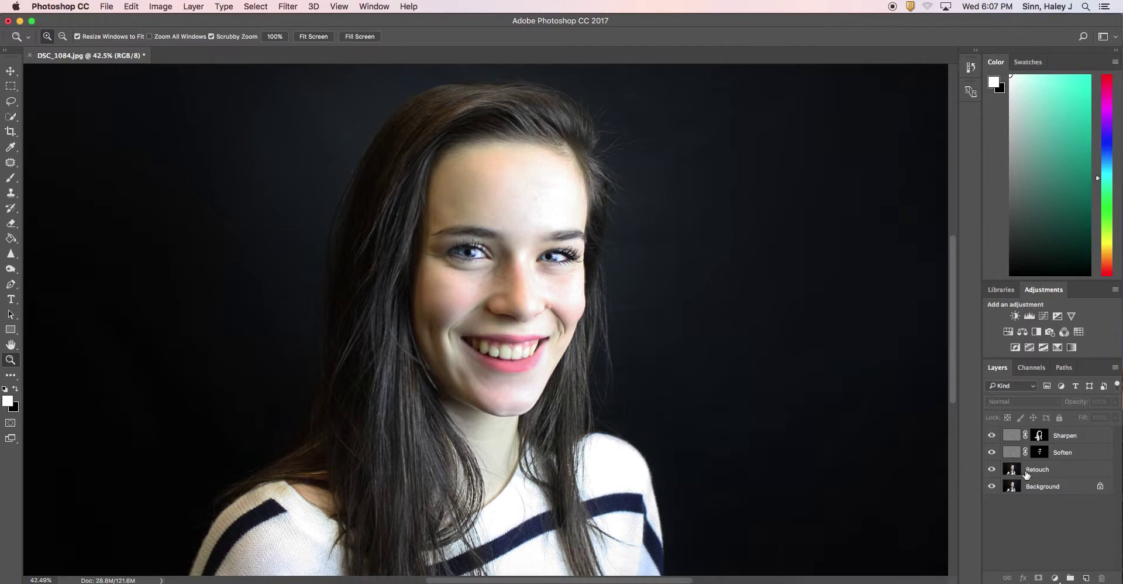
{"action": "left_click_drag", "start_coordinate": [992, 473], "coordinate": [993, 441]}
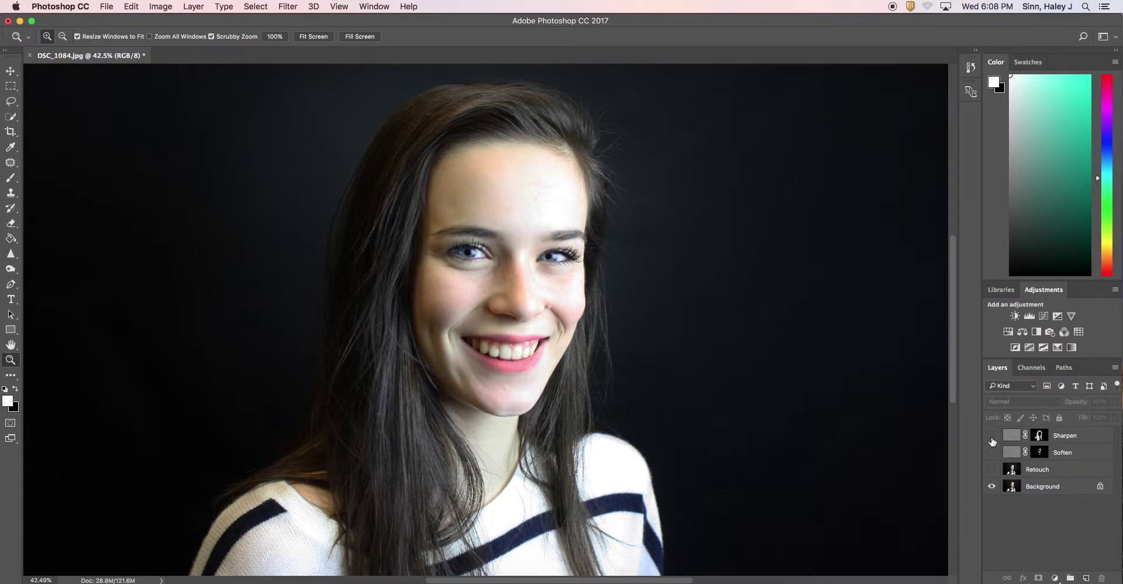
{"action": "left_click_drag", "start_coordinate": [992, 473], "coordinate": [993, 433]}
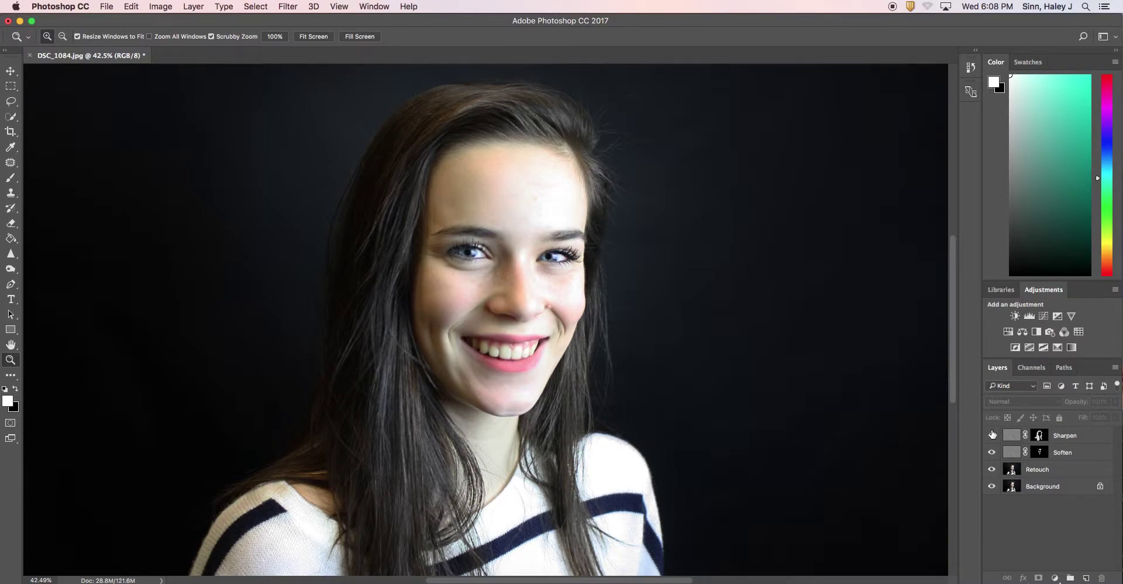